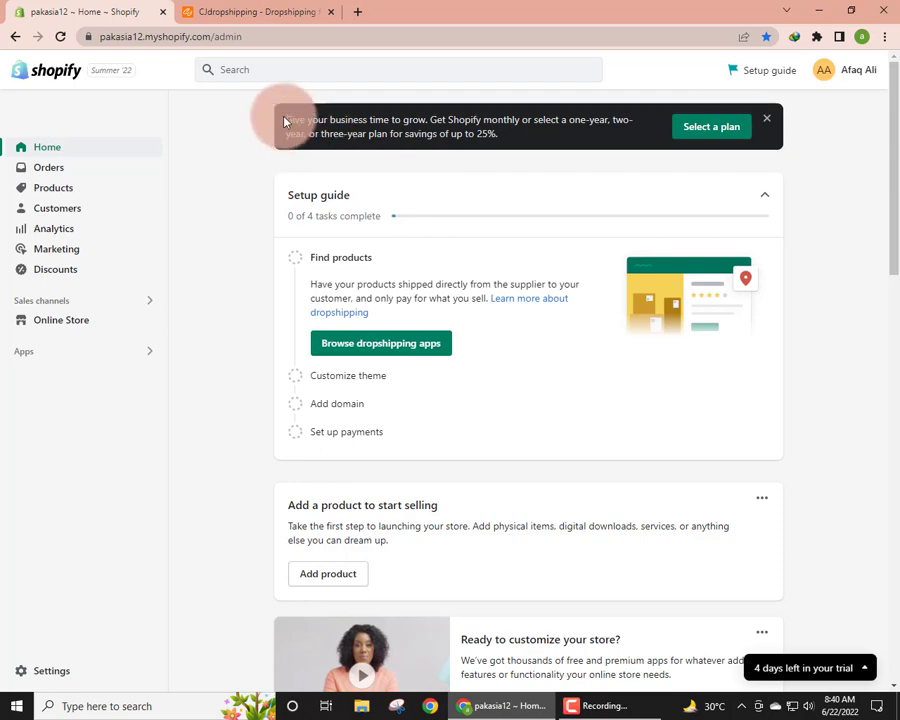
- Look over the Shopify admin home page's setup guide and compare it with the open CJdropshipping site
left_click_drag(286, 118, 476, 120)
left_click(520, 142)
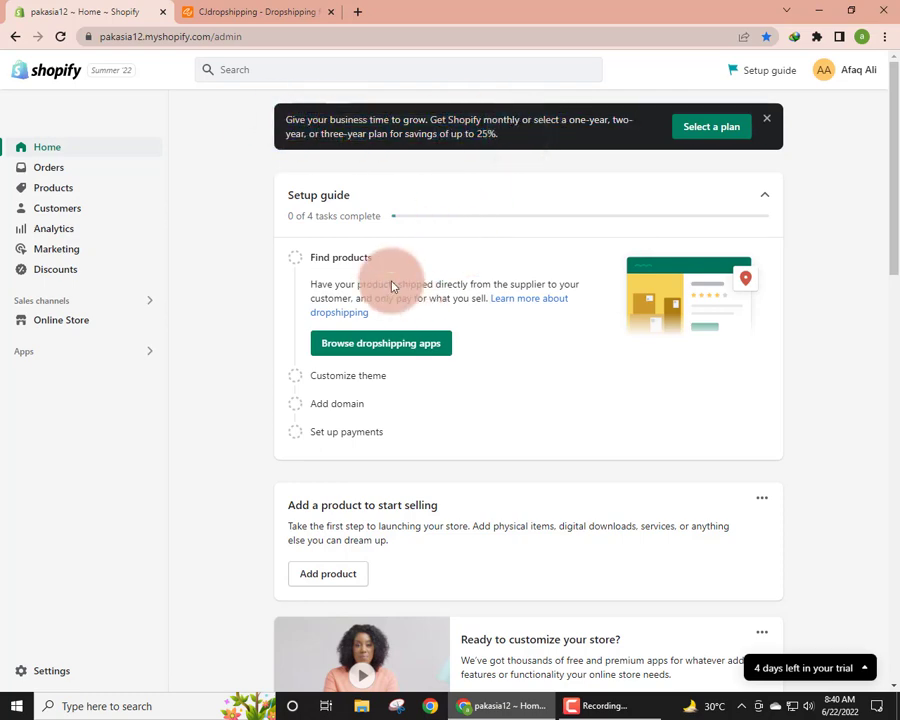
scroll(885, 310, "down", 1)
scroll(885, 310, "down", 5)
scroll(870, 240, "up", 6)
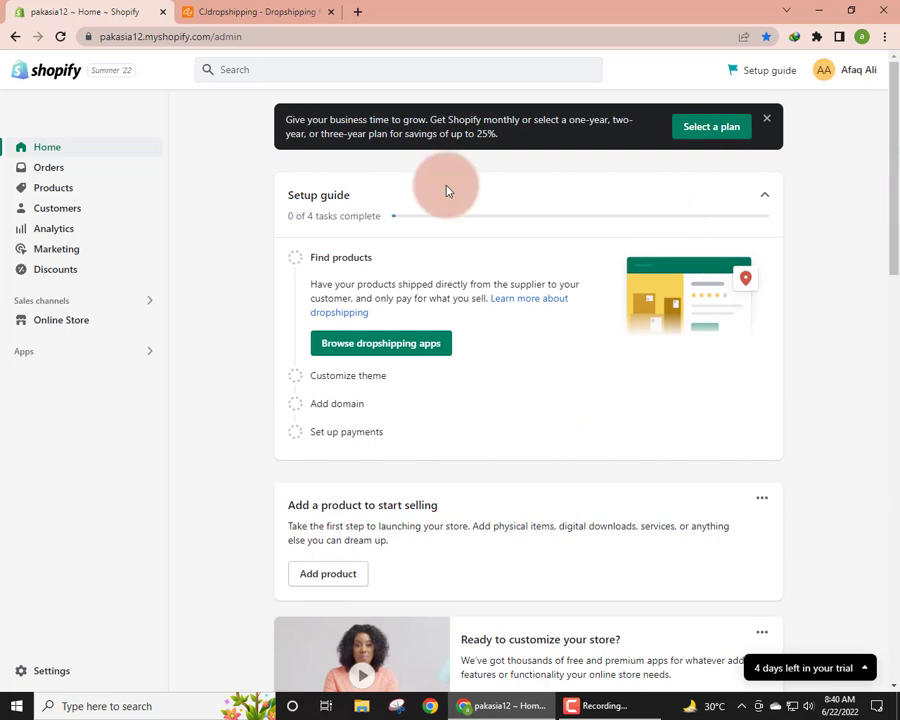
left_click(297, 8)
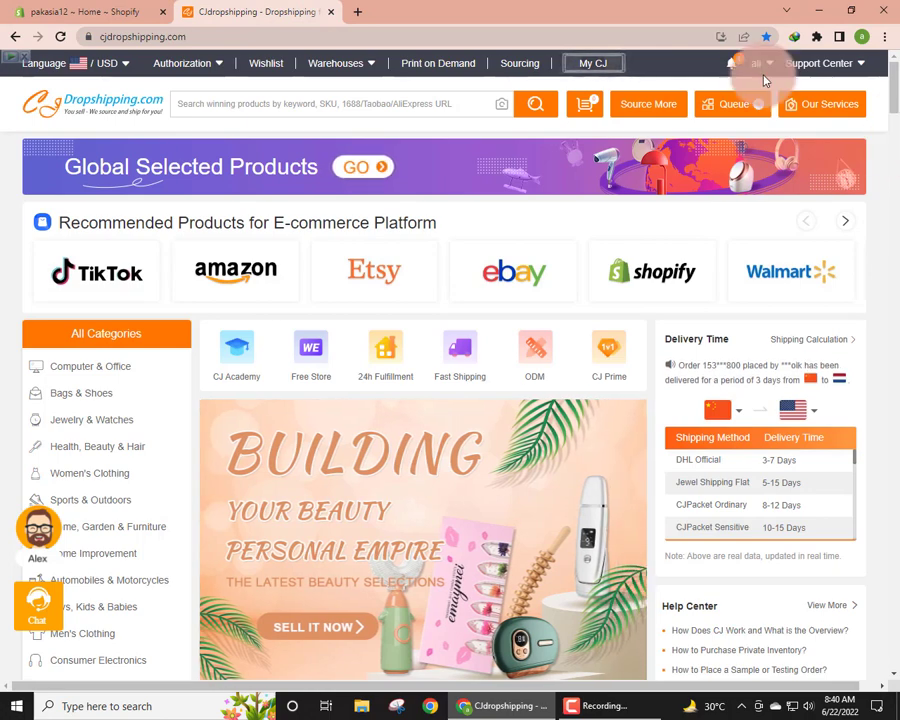
left_click(140, 10)
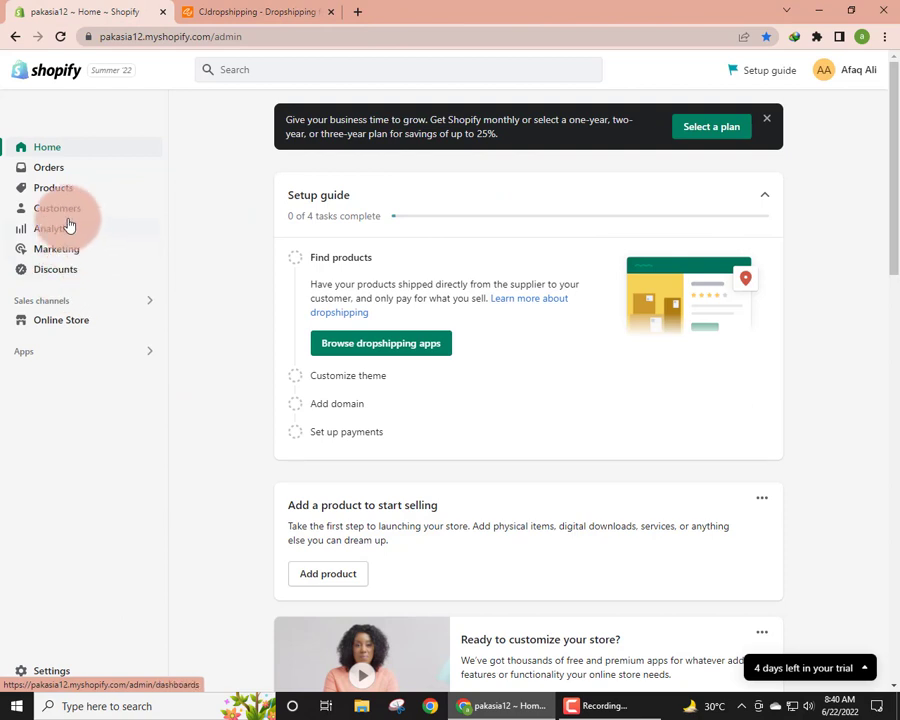
- Launch CJDropshipping from the Shopify store's installed apps and return to the CJdropshipping home page
left_click(67, 360)
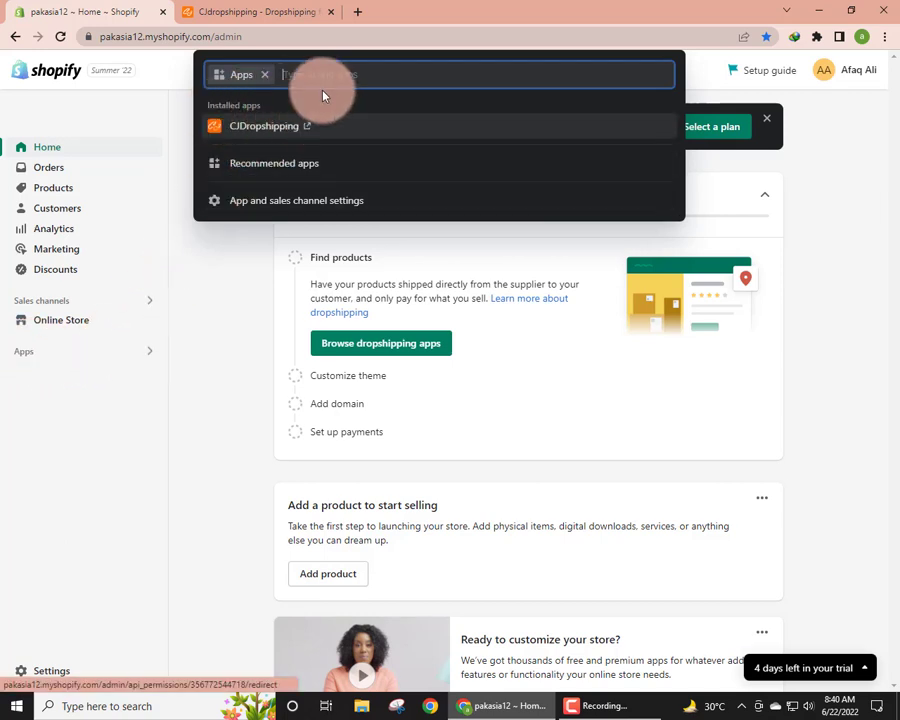
left_click(310, 128)
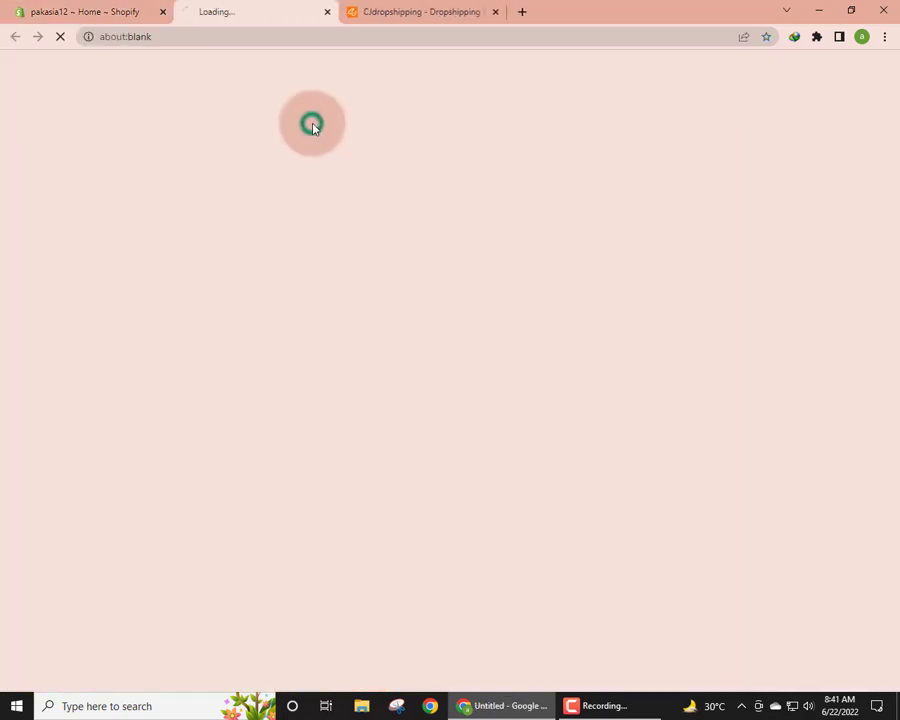
left_click(478, 7)
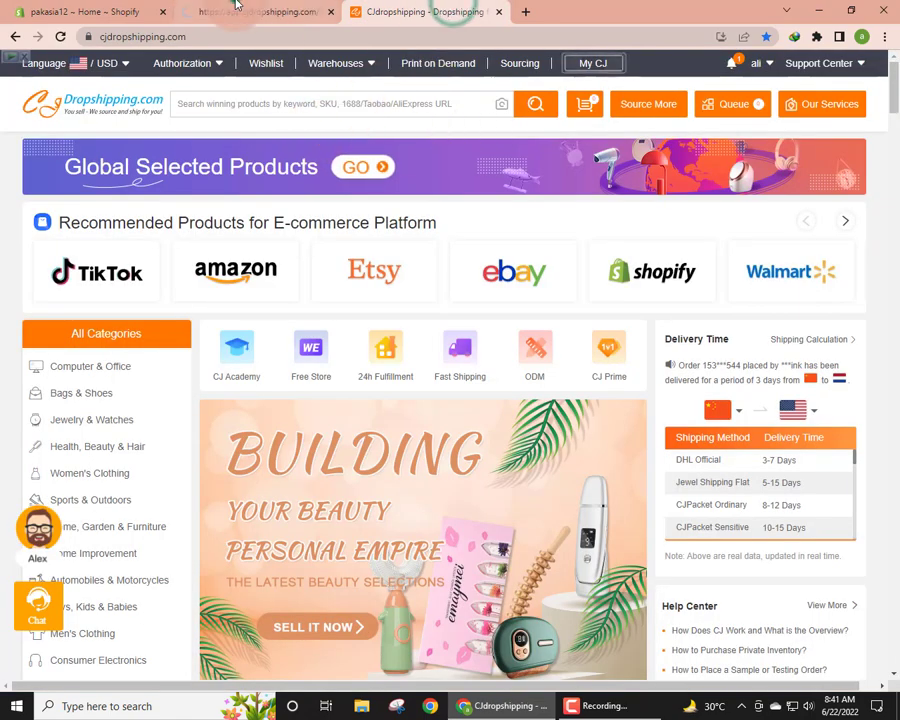
left_click(235, 12)
left_click(345, 14)
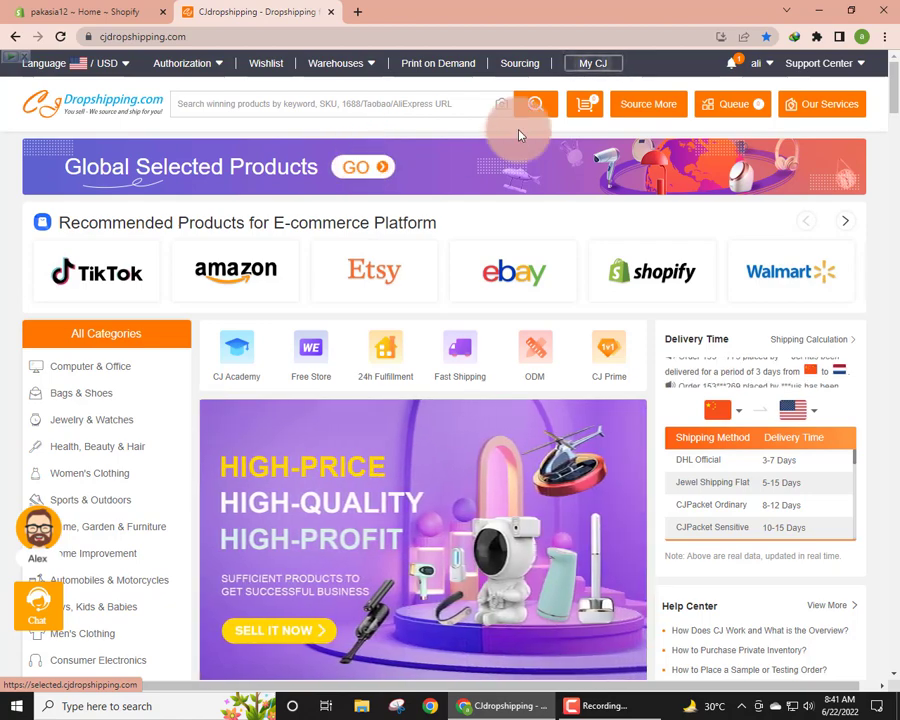
- Browse the CJdropshipping home page to Super Deals and open the 8 Strands Of Gradient Milk Cotton Wool product
mouse_move(895, 90)
left_mouse_down()
mouse_move(890, 180)
mouse_move(897, 155)
mouse_move(877, 100)
left_mouse_up()
mouse_move(100, 441)
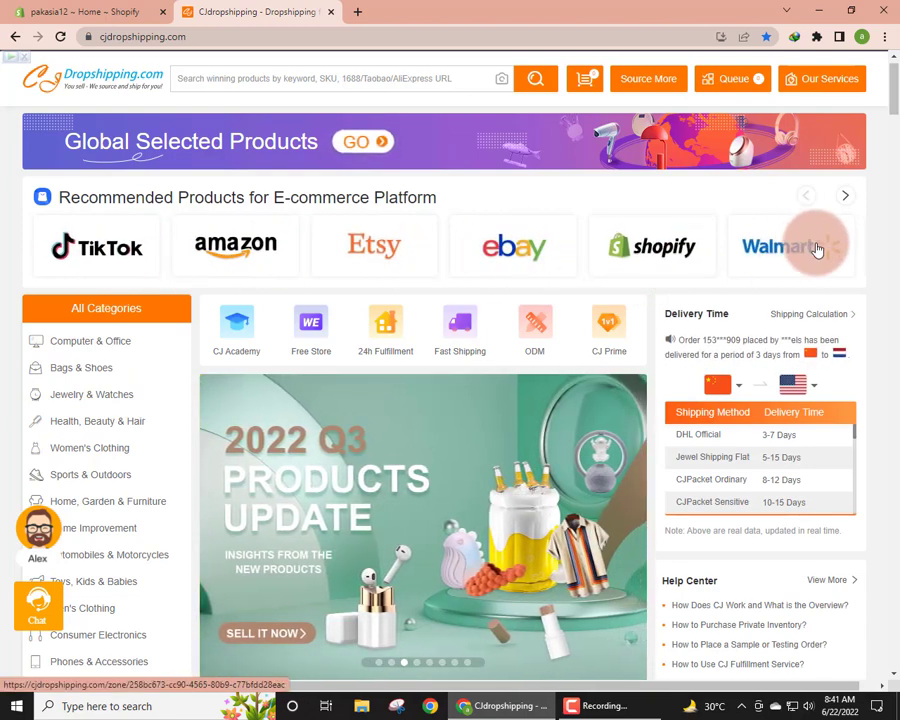
scroll(817, 249, "down", 5)
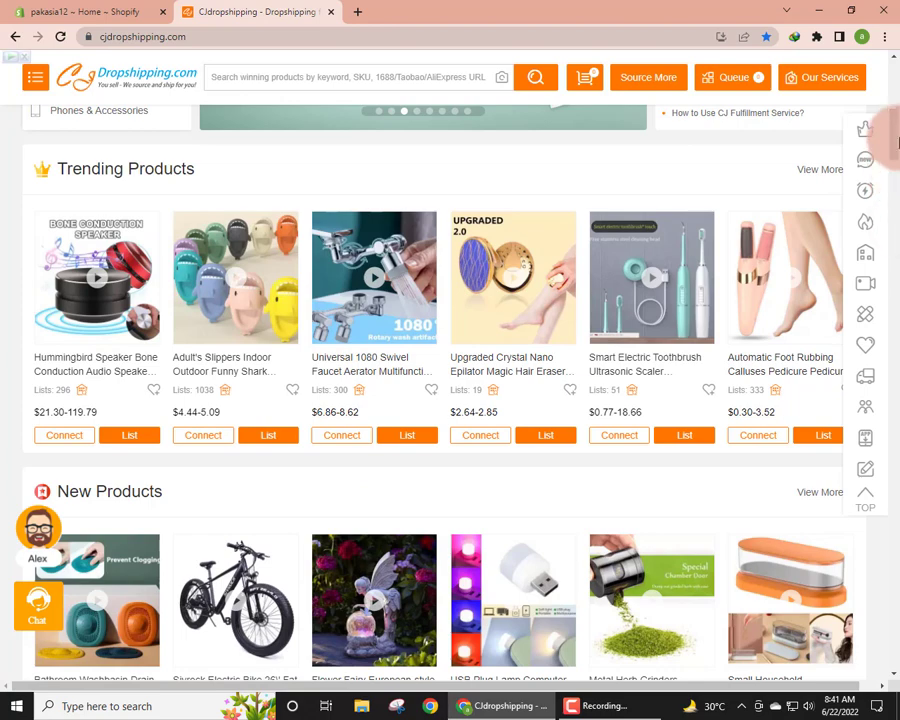
left_click(50, 12)
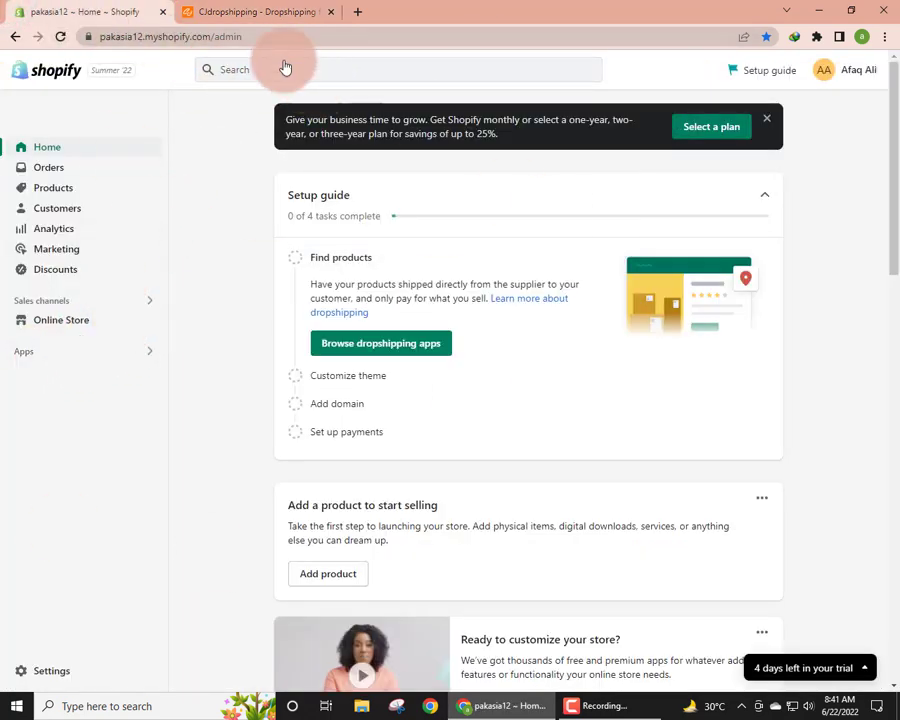
left_click(220, 12)
scroll(880, 160, "down", 5)
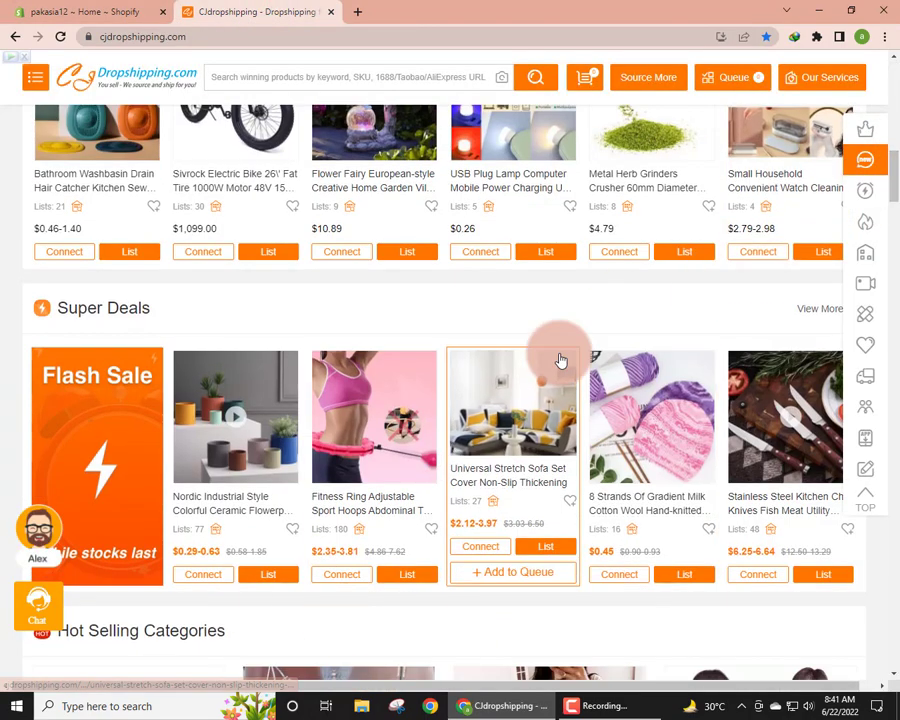
scroll(535, 440, "down", 5)
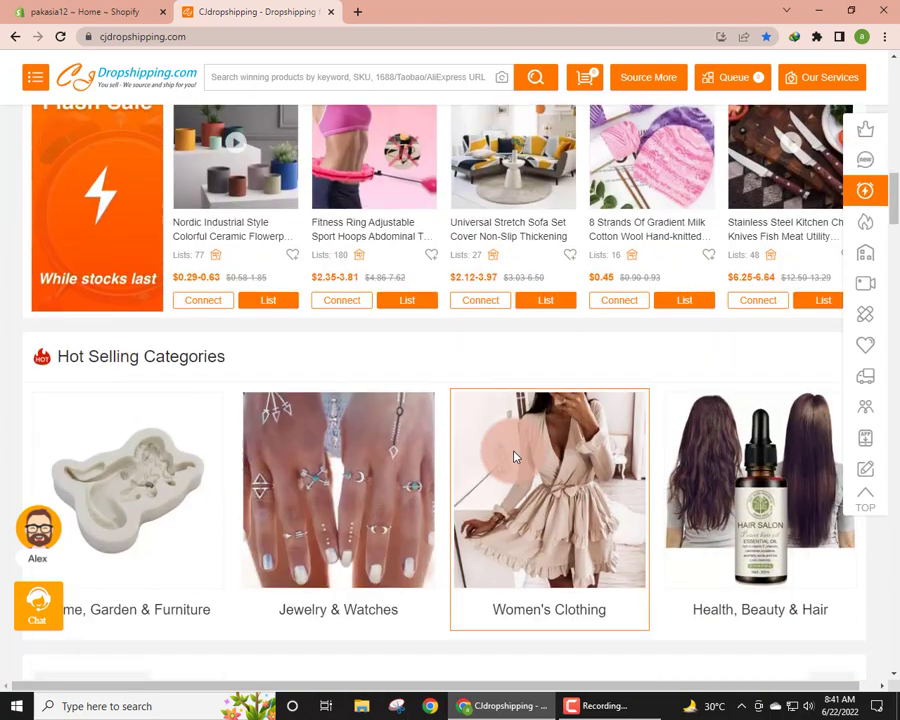
scroll(513, 440, "up", 3)
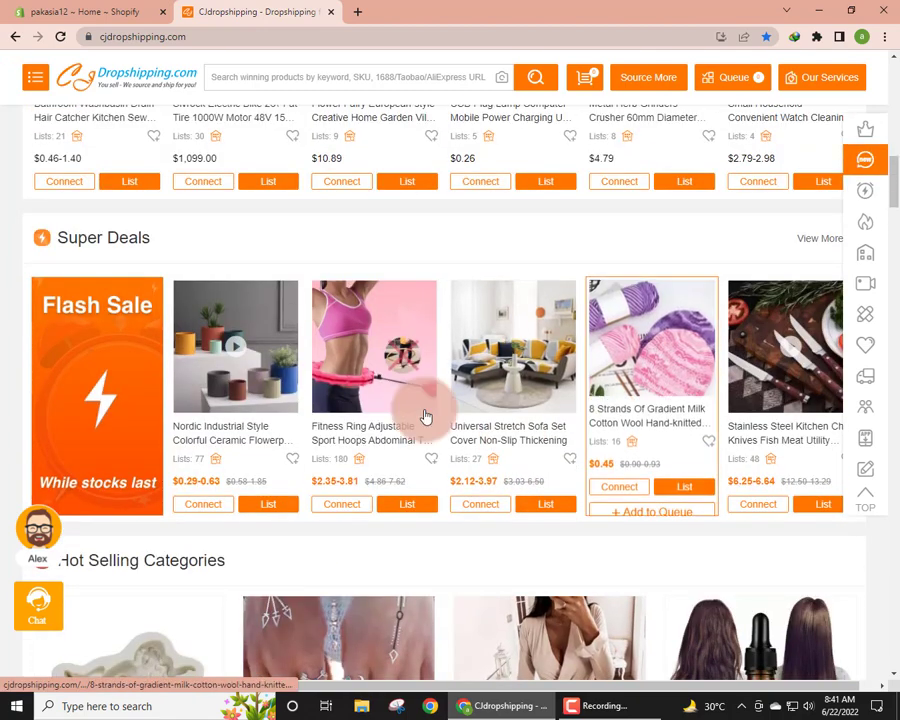
left_click(641, 342)
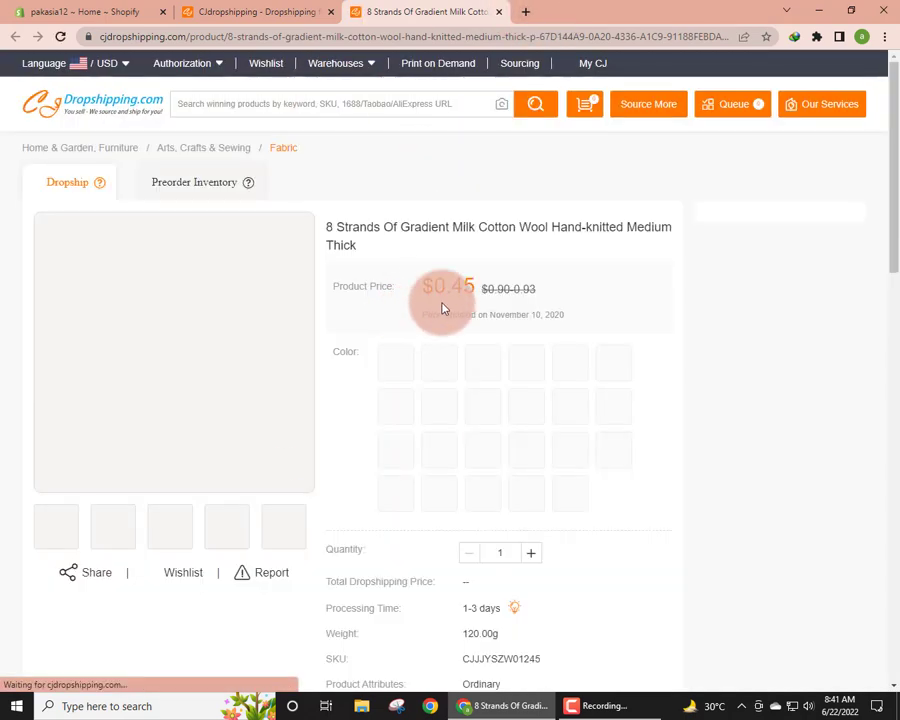
- Examine the yarn product's price, supplier rating and color options
left_click_drag(424, 285, 487, 288)
left_click(514, 280)
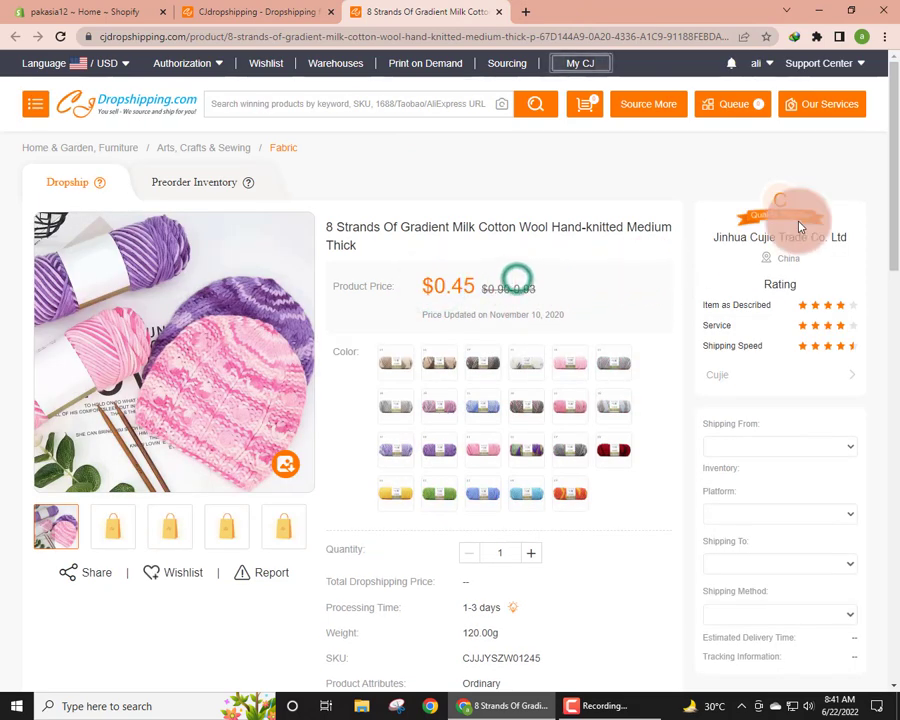
left_click_drag(893, 212, 836, 216)
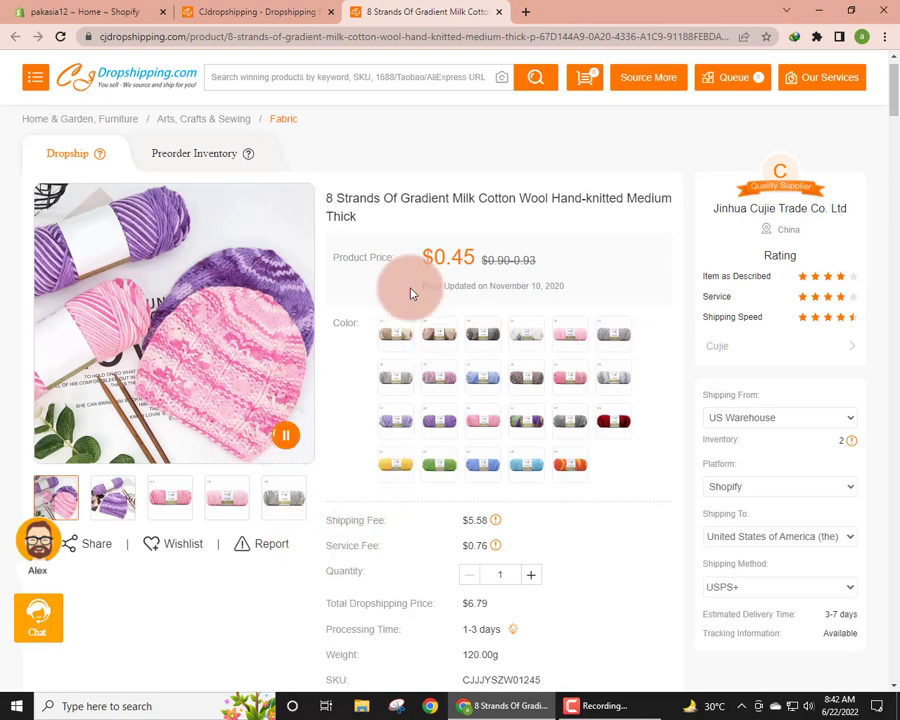
- Download the product's images as CJJJYSZW01245.zip and open the downloaded archive
left_click(322, 196)
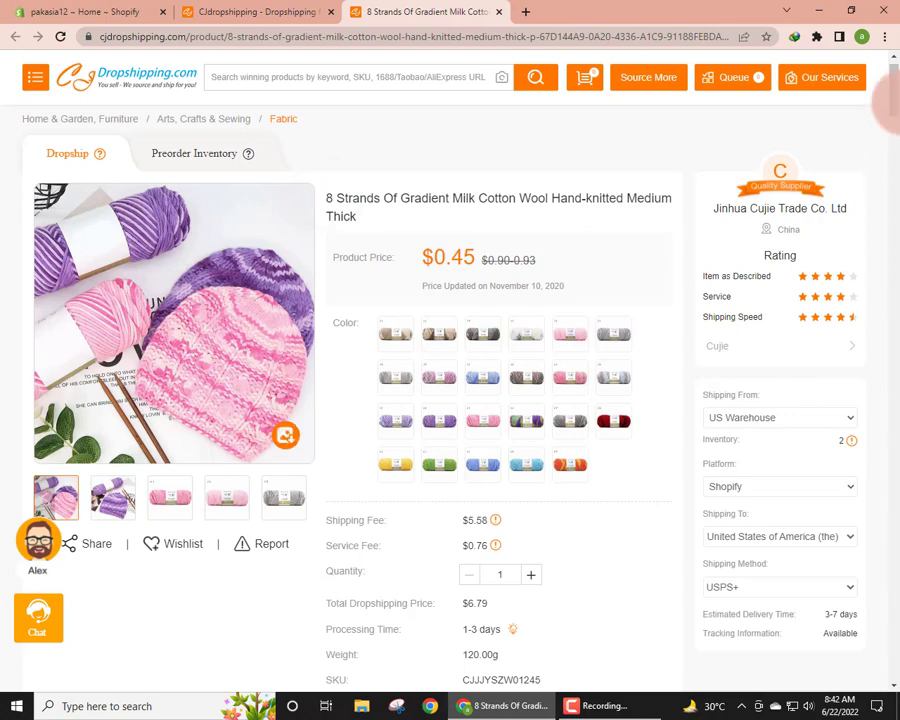
scroll(880, 50, "up", 1)
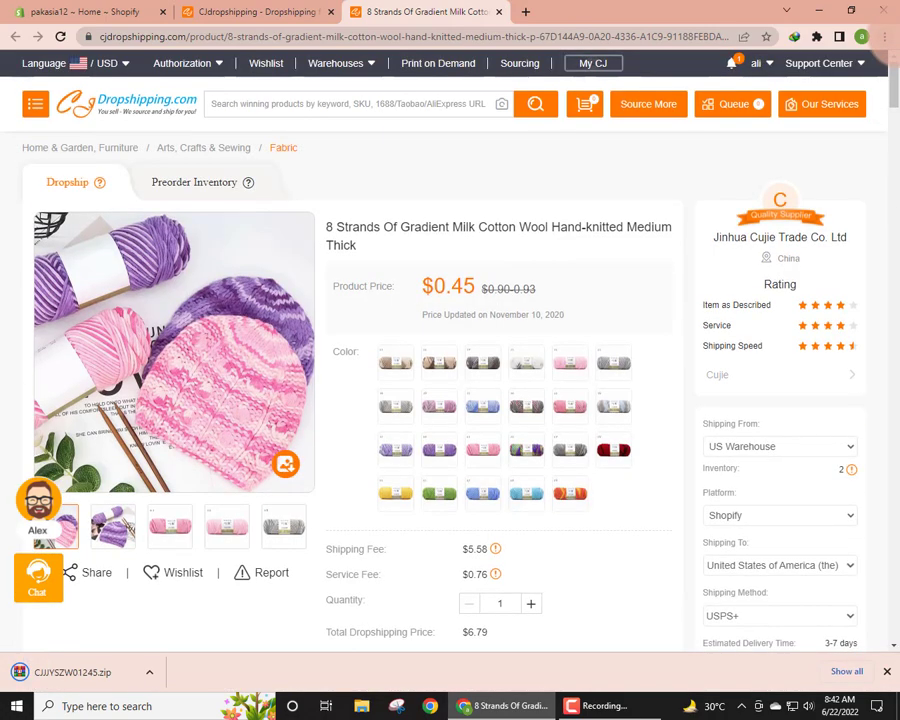
left_click(75, 680)
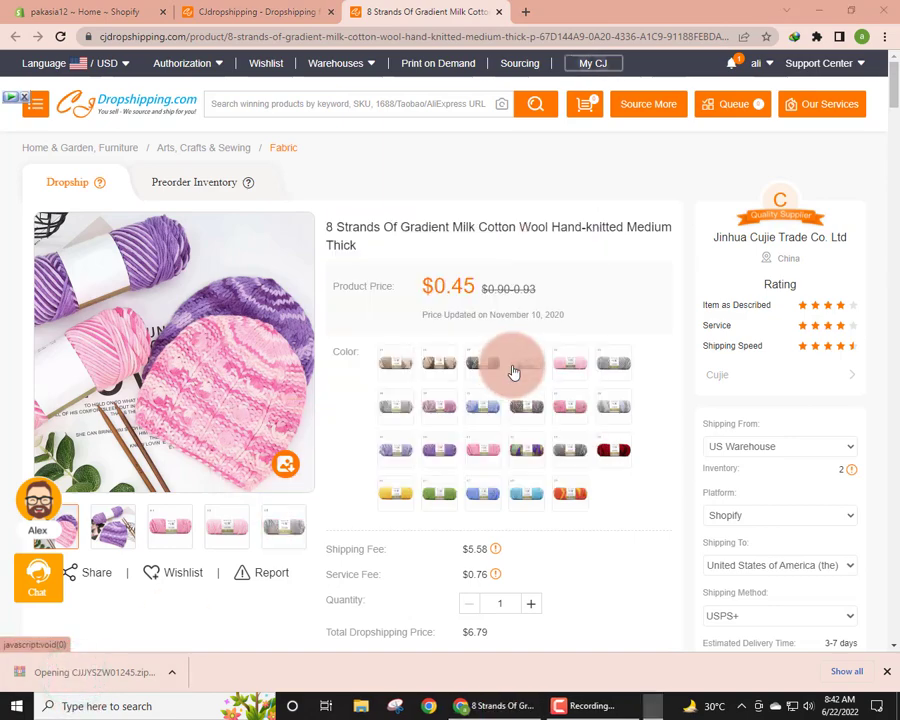
- Look through the list of JPG images in the archive and close the archive window
scroll(506, 366, "down", 8)
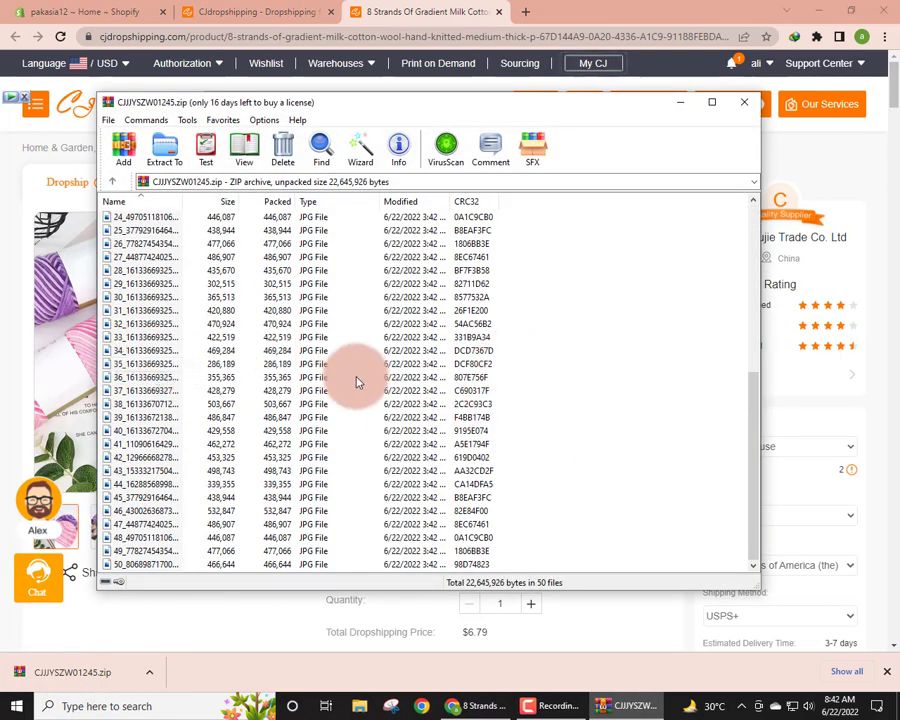
scroll(406, 478, "up", 5)
scroll(406, 478, "up", 3)
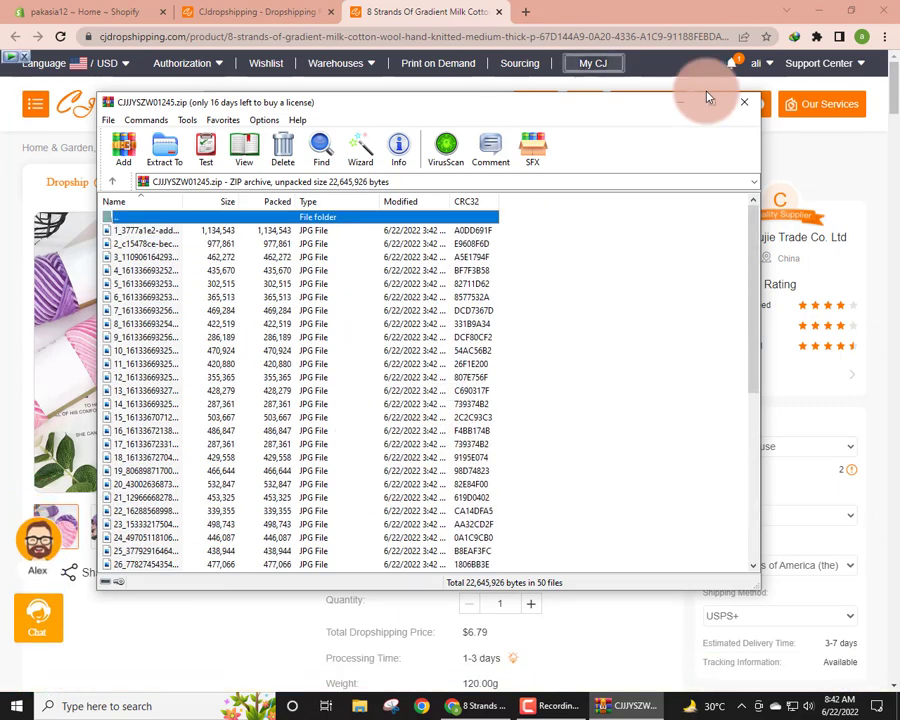
left_click(752, 108)
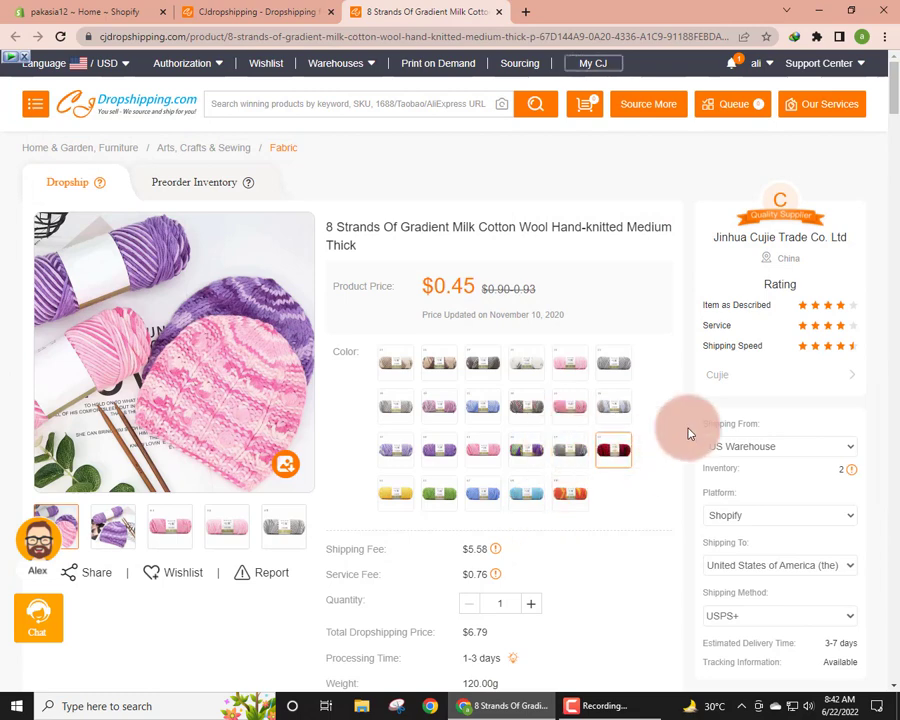
- Check the product's tracking information in its shipping details
scroll(898, 186, "down", 3)
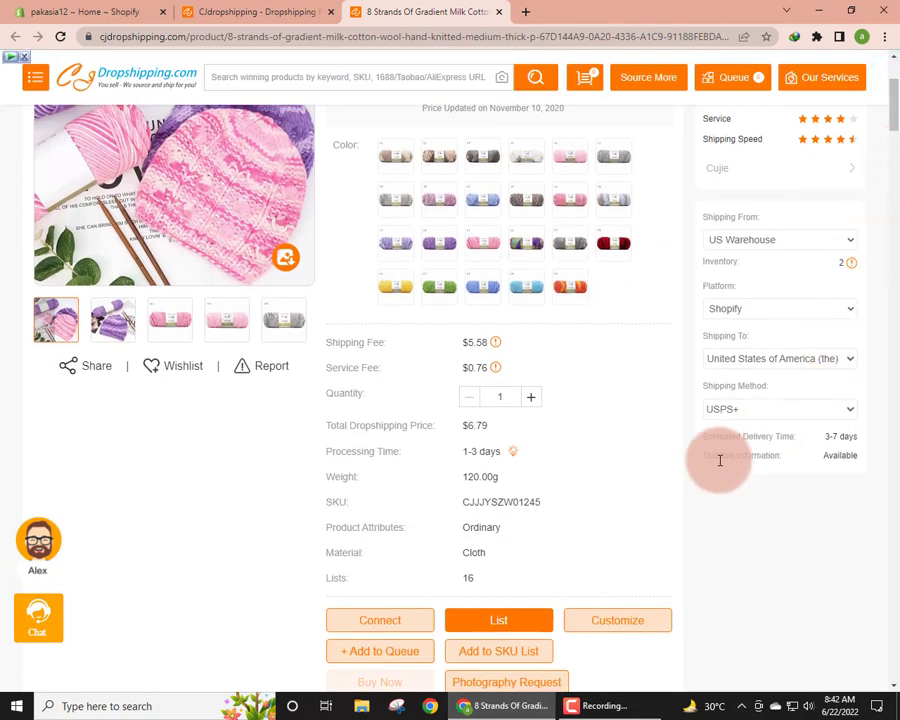
left_click_drag(704, 458, 797, 454)
left_click(812, 453)
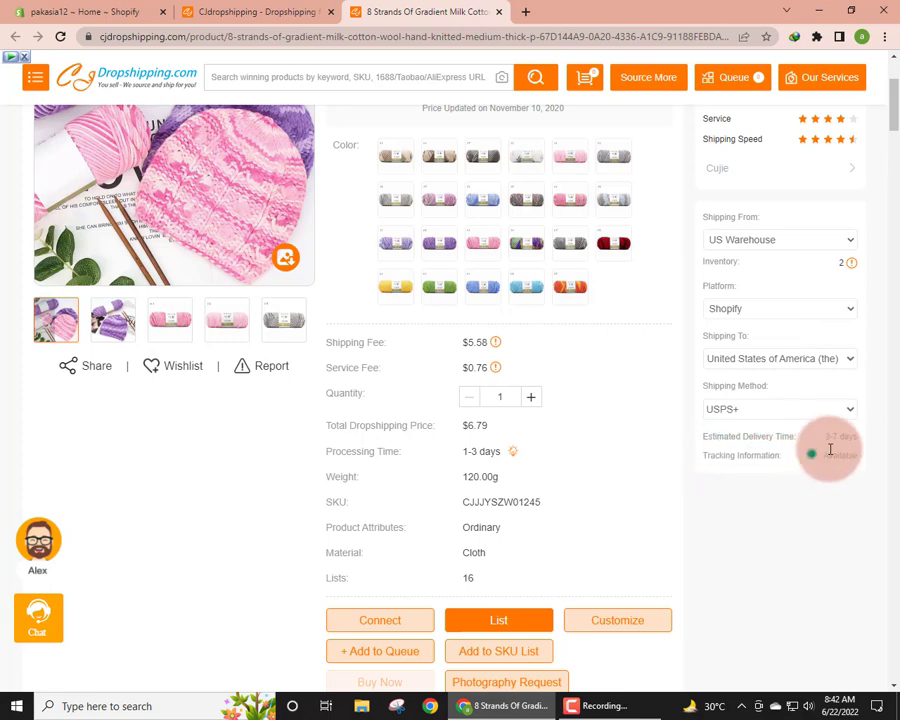
left_click_drag(854, 453, 729, 466)
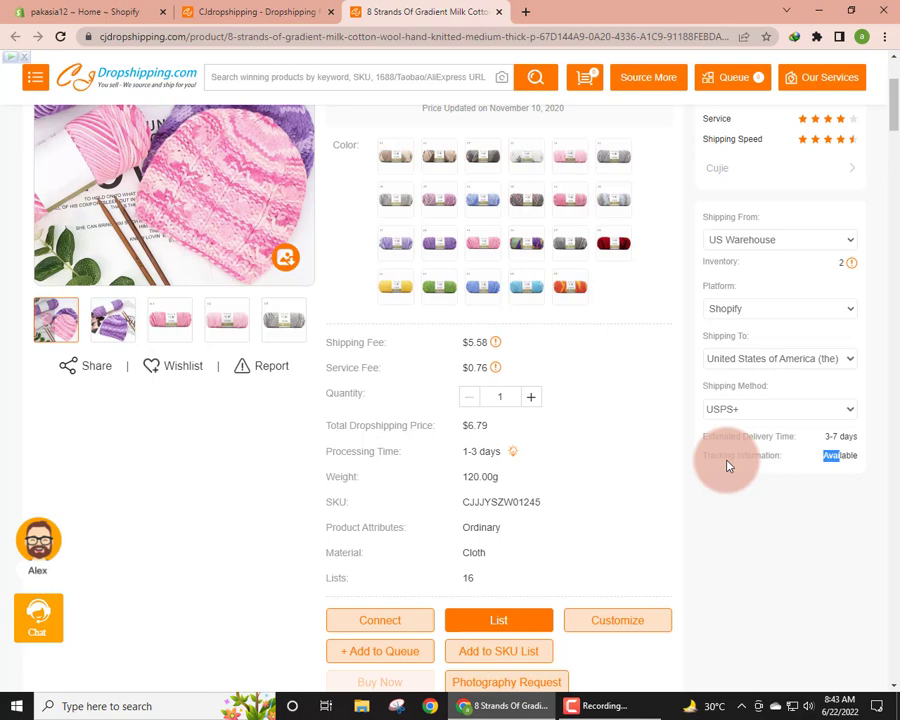
left_click(778, 494)
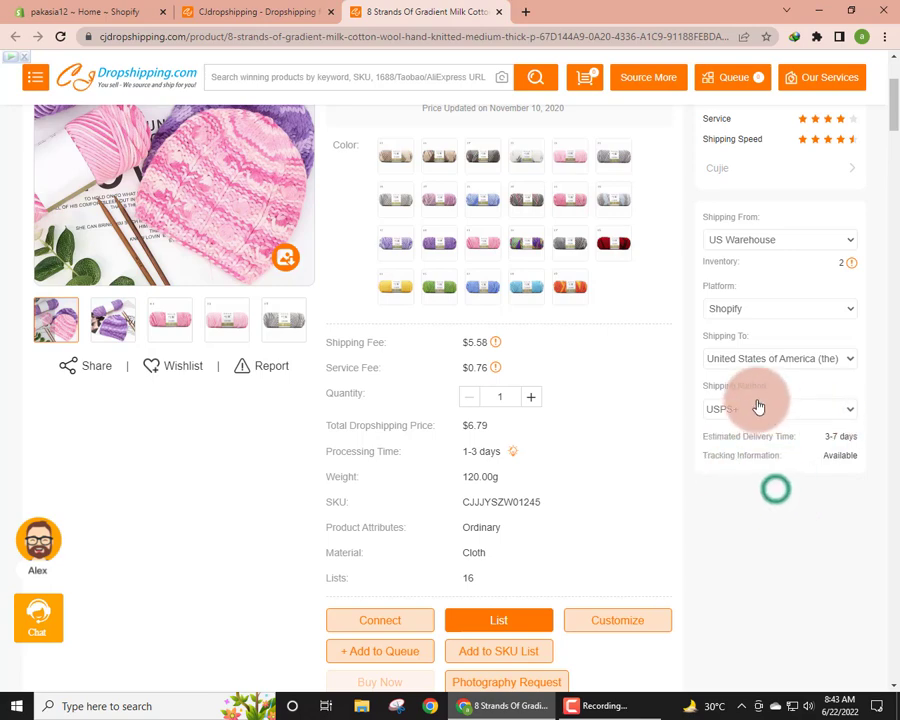
- Check the shipping method and estimated delivery time for orders to the United States
left_click(697, 381)
left_click(805, 386)
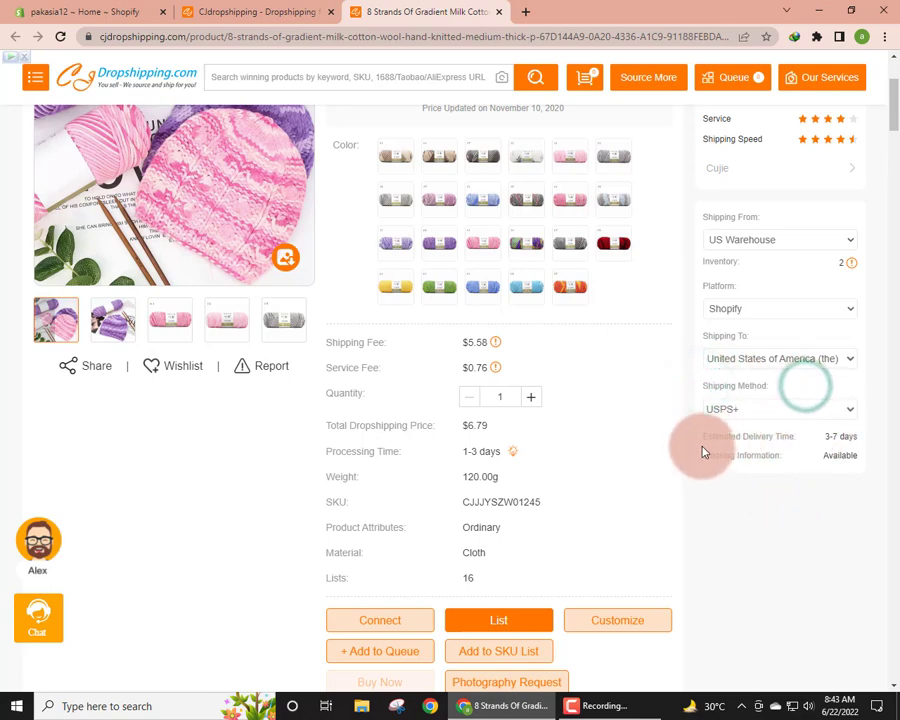
left_click_drag(701, 436, 822, 432)
left_click(823, 434)
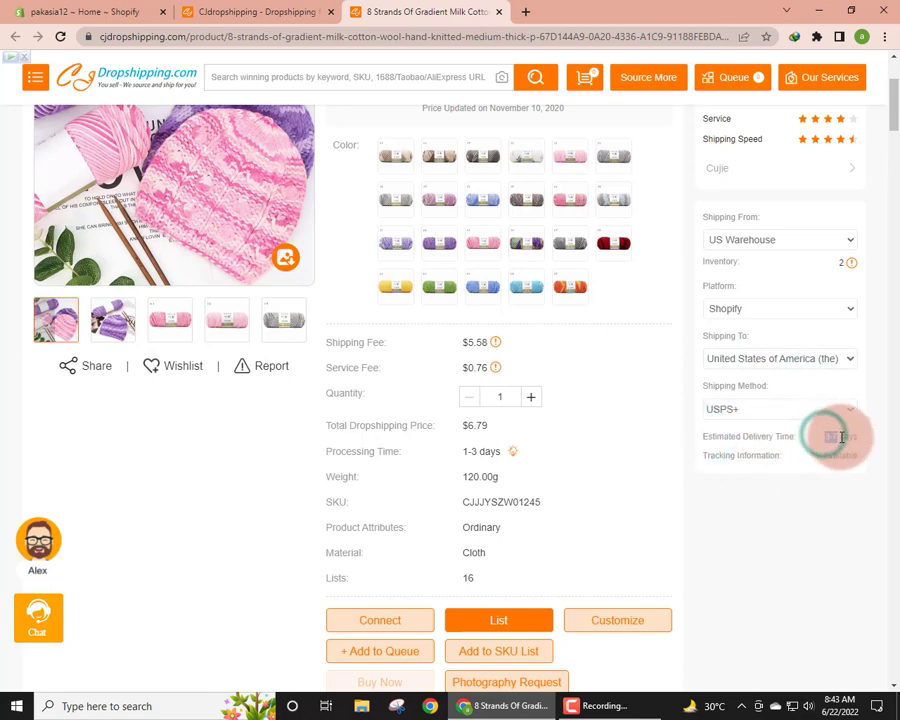
left_click(805, 489)
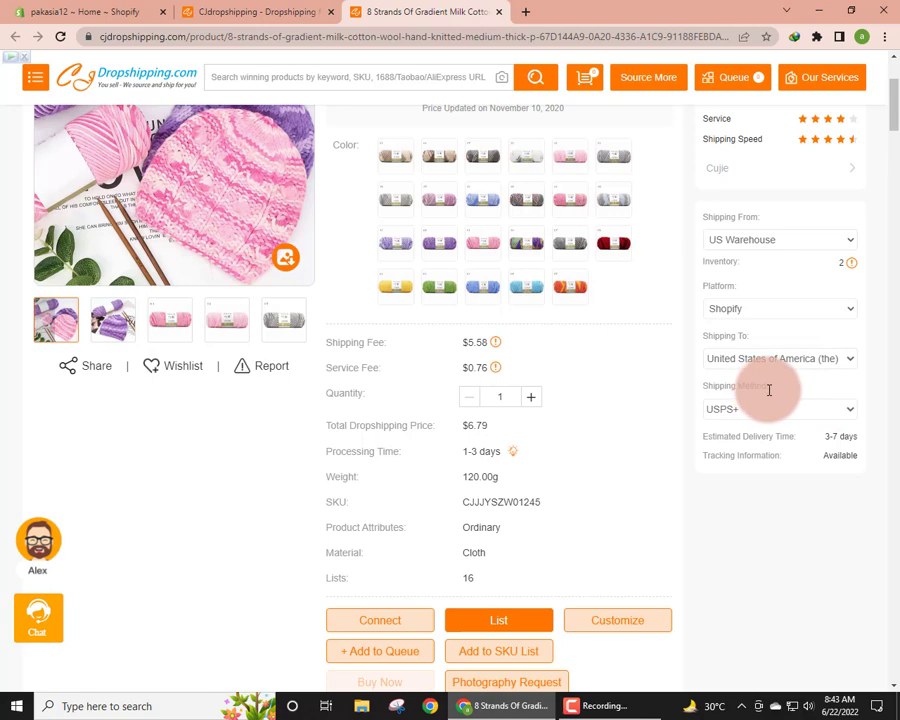
- Display the available shipping methods and examine their shipping fee, service fee, total cost and delivery time
left_click_drag(768, 389, 689, 395)
left_click(685, 388)
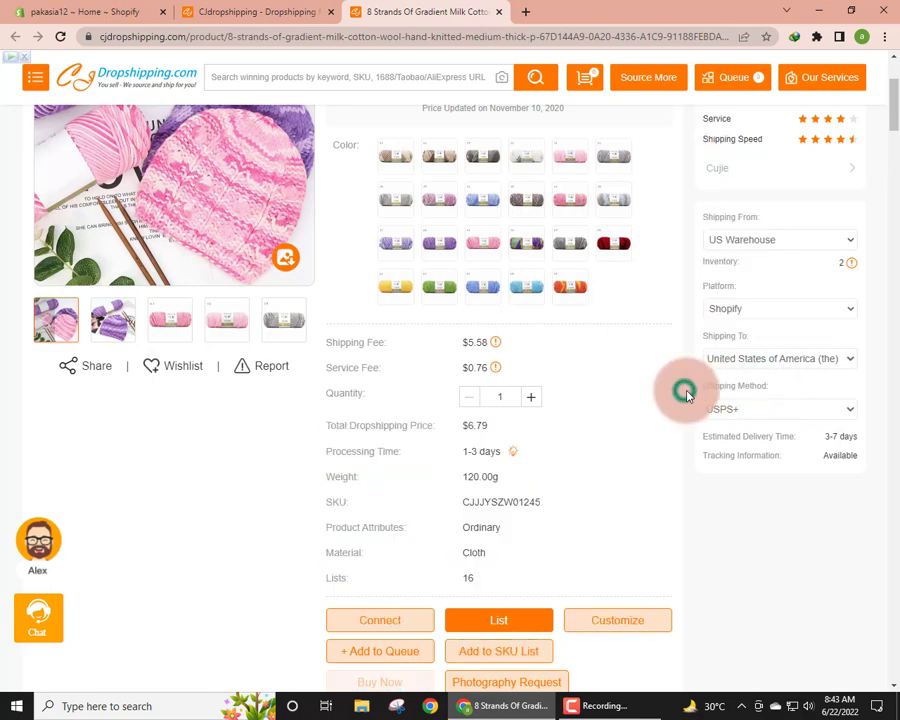
left_click(742, 410)
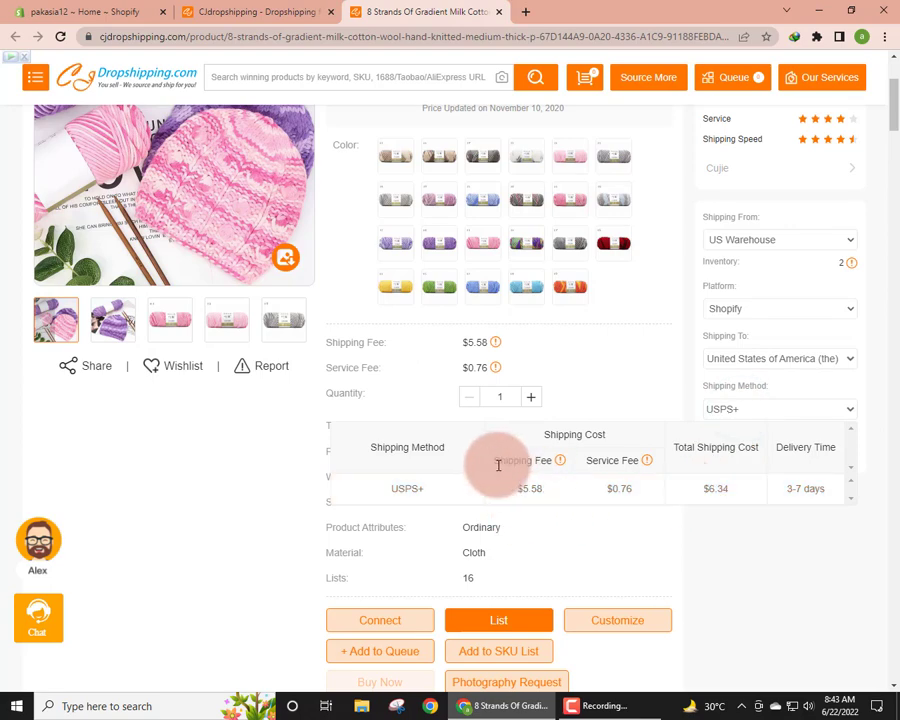
left_click_drag(583, 470, 532, 490)
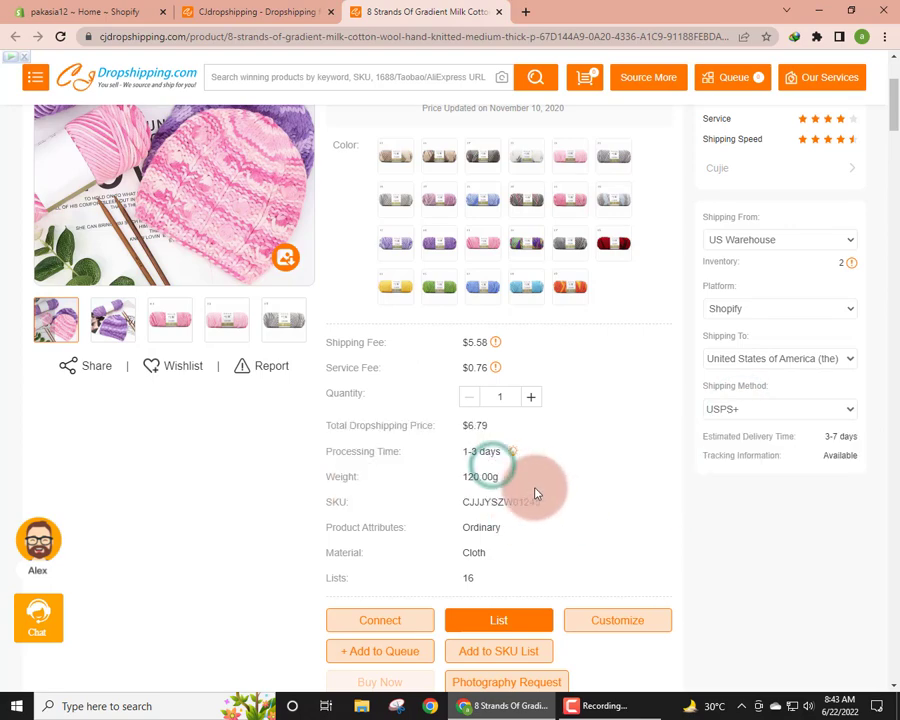
left_click(772, 409)
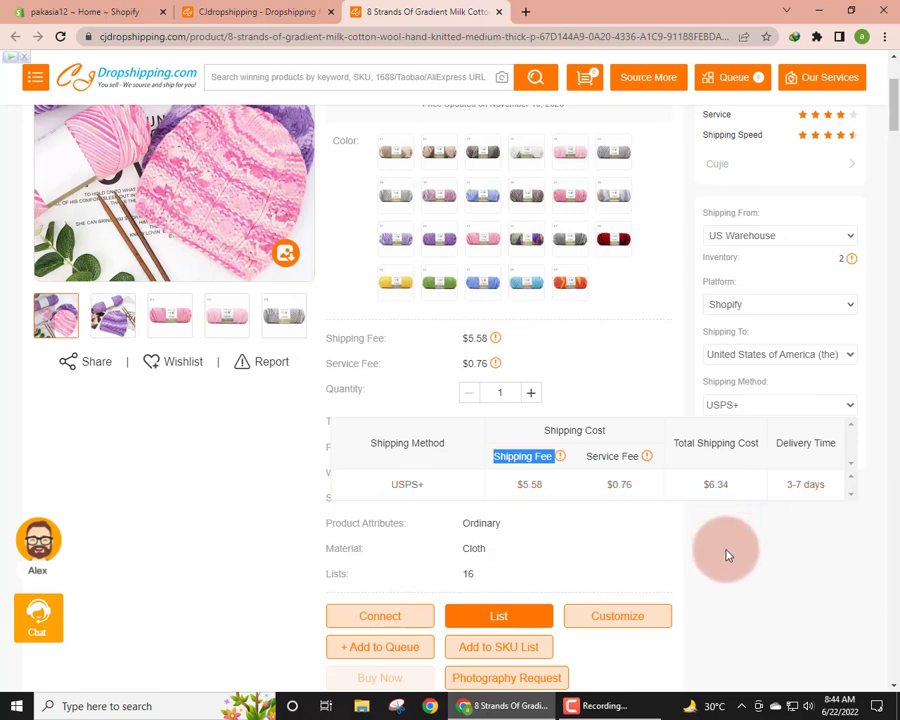
- Return to the product's price and review it against the shipping costs
scroll(727, 548, "up", 3)
left_click_drag(430, 283, 592, 295)
left_click(592, 295)
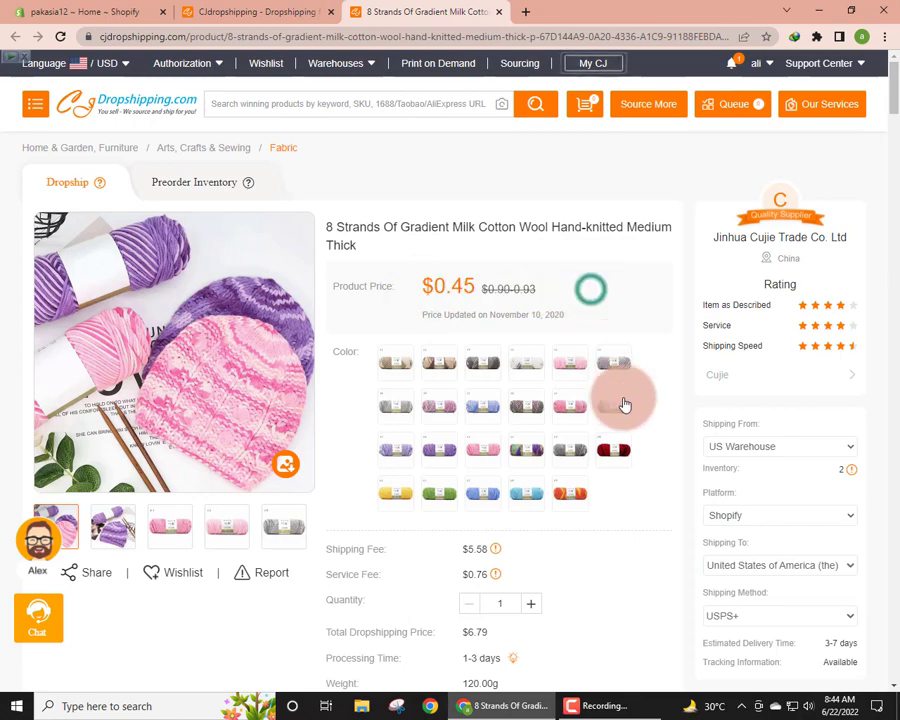
- Set the yarn product's shipping origin to China Warehouse
scroll(634, 446, "down", 3)
scroll(632, 446, "up", 3)
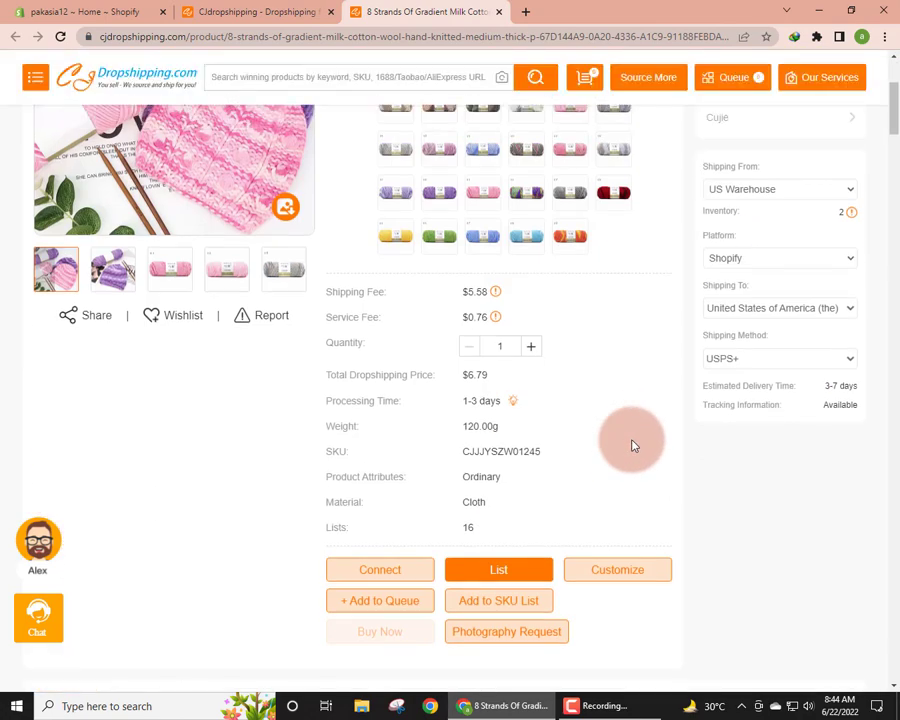
left_click_drag(726, 358, 790, 374)
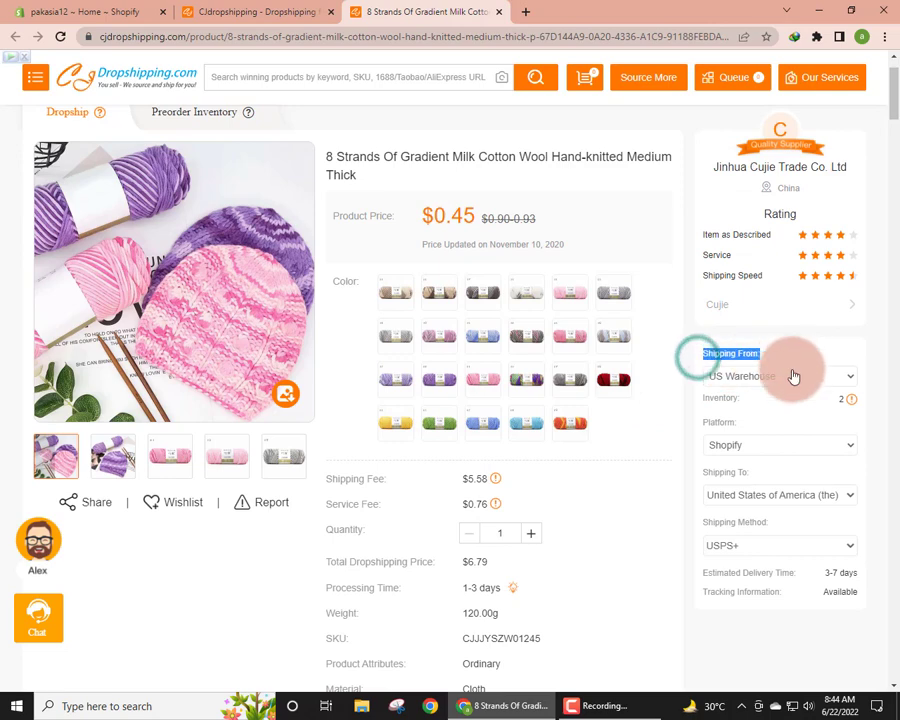
left_click(772, 370)
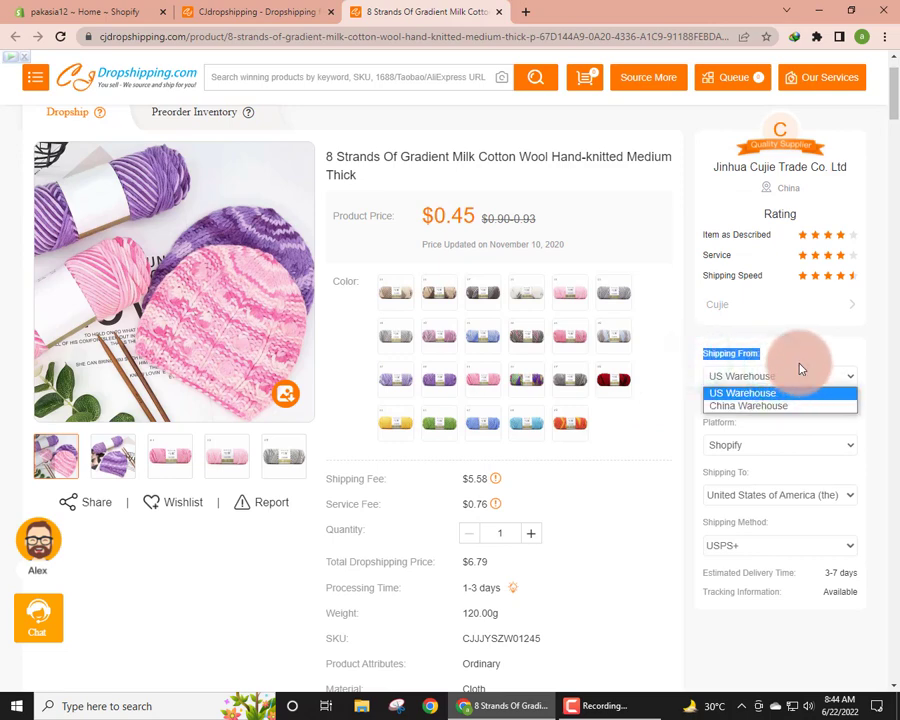
left_click(756, 405)
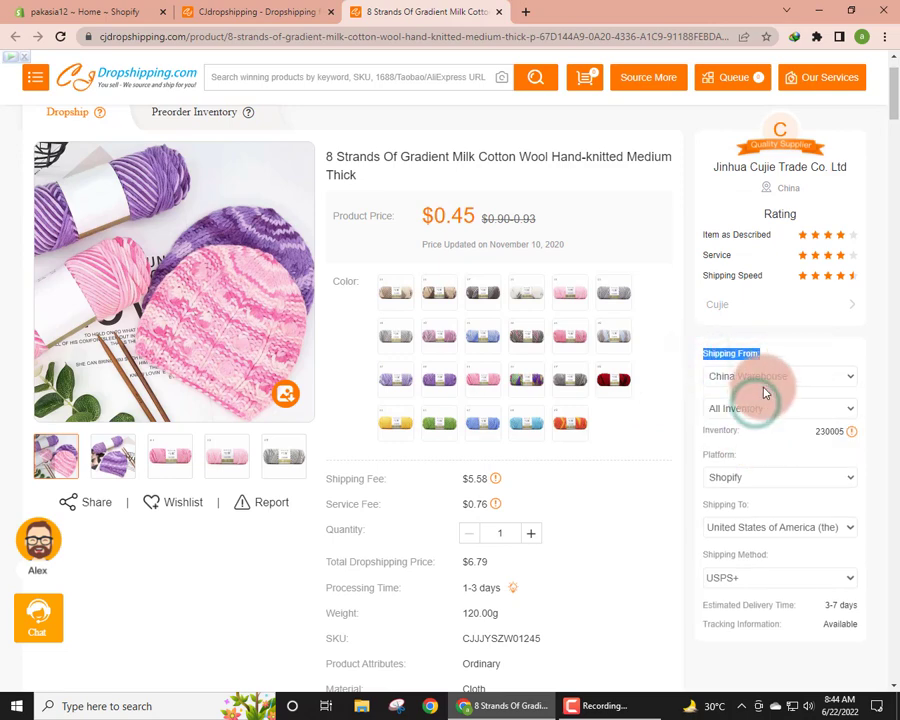
- Return the shipping origin to US Warehouse and check the shipping method's fees, total cost and delivery time
left_click(773, 386)
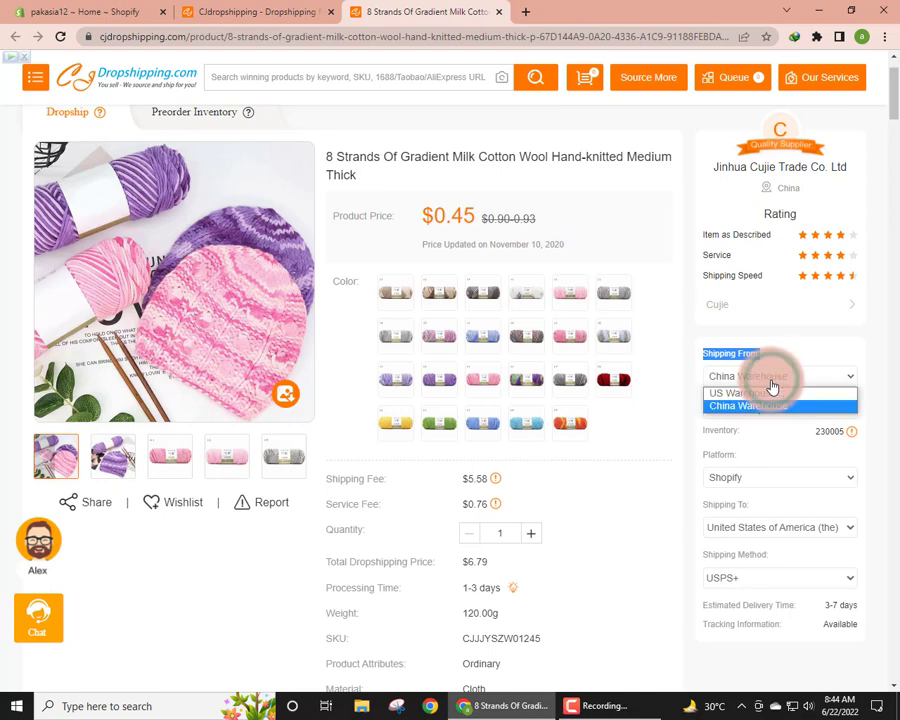
left_click(769, 401)
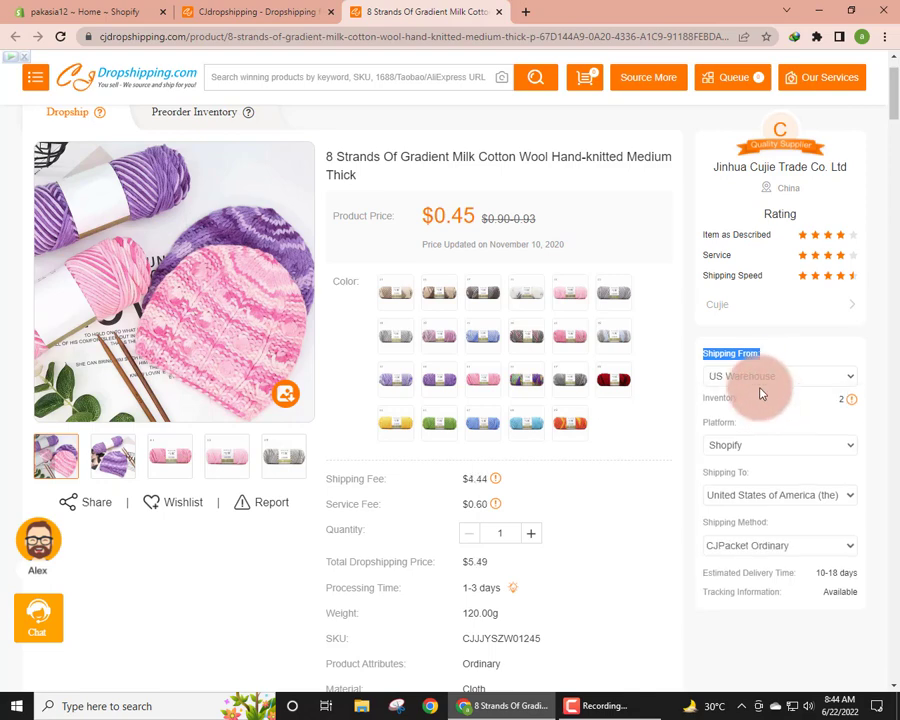
left_click(776, 353)
left_click(802, 547)
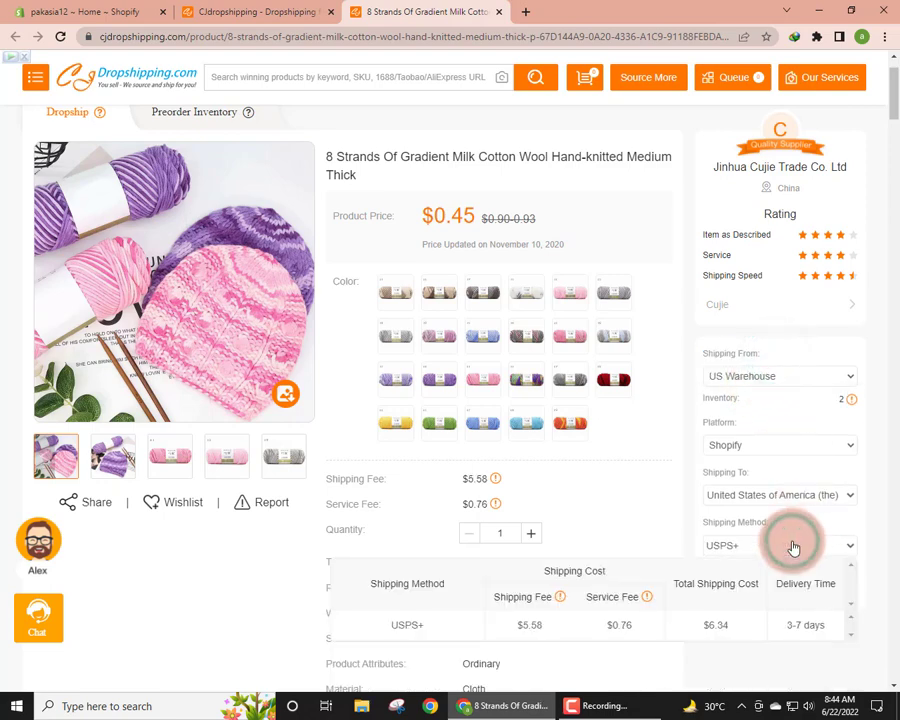
left_click(628, 416)
scroll(628, 416, "down", 2)
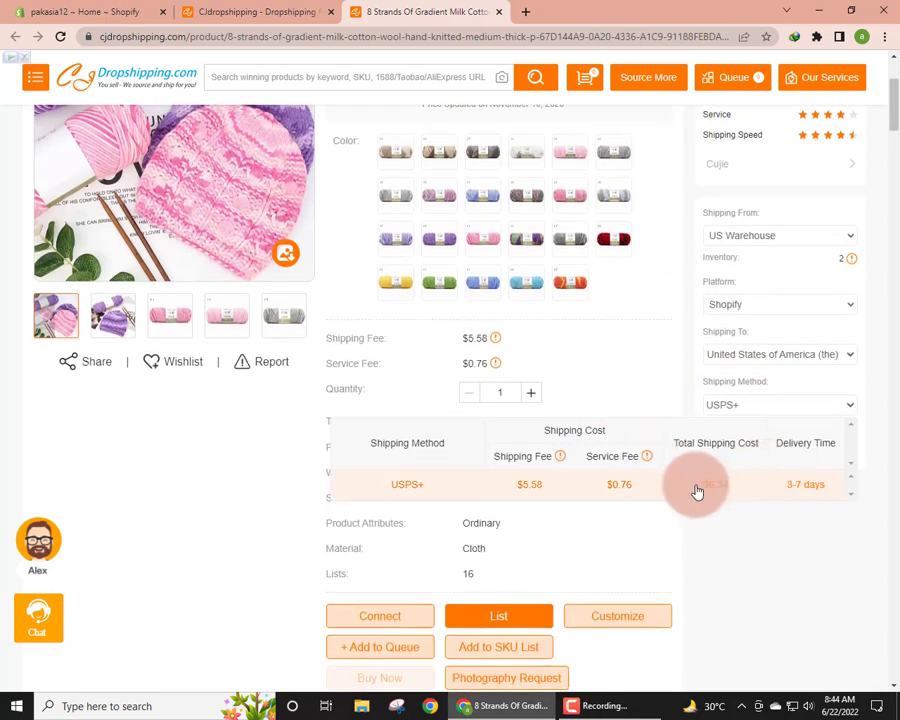
left_click(741, 515)
- Set the product's shipping origin to China Warehouse and display the shipping methods available from there
left_click(760, 236)
left_click(728, 266)
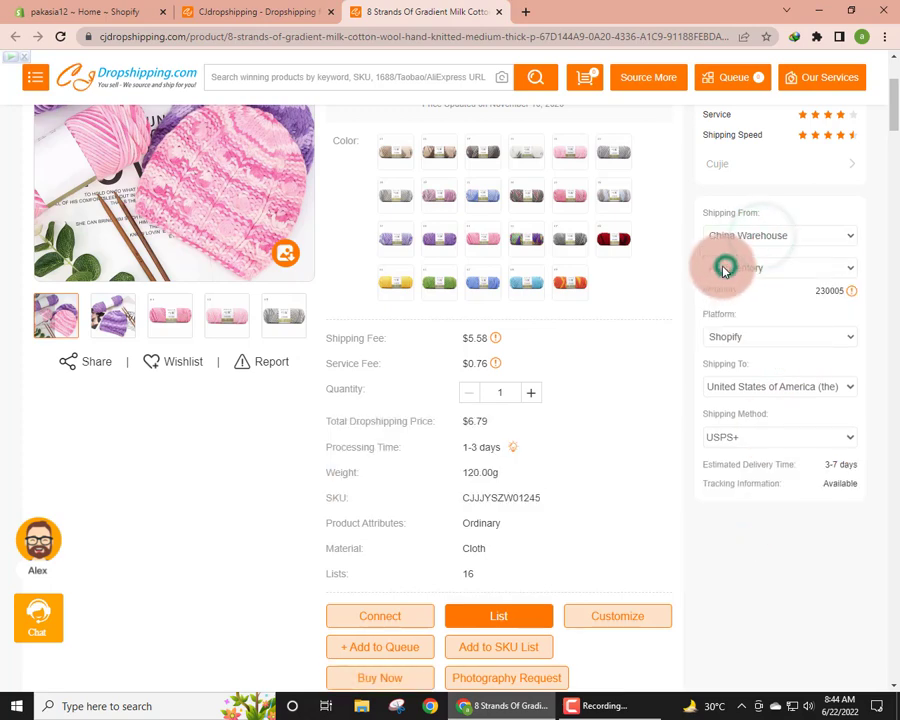
left_click(781, 436)
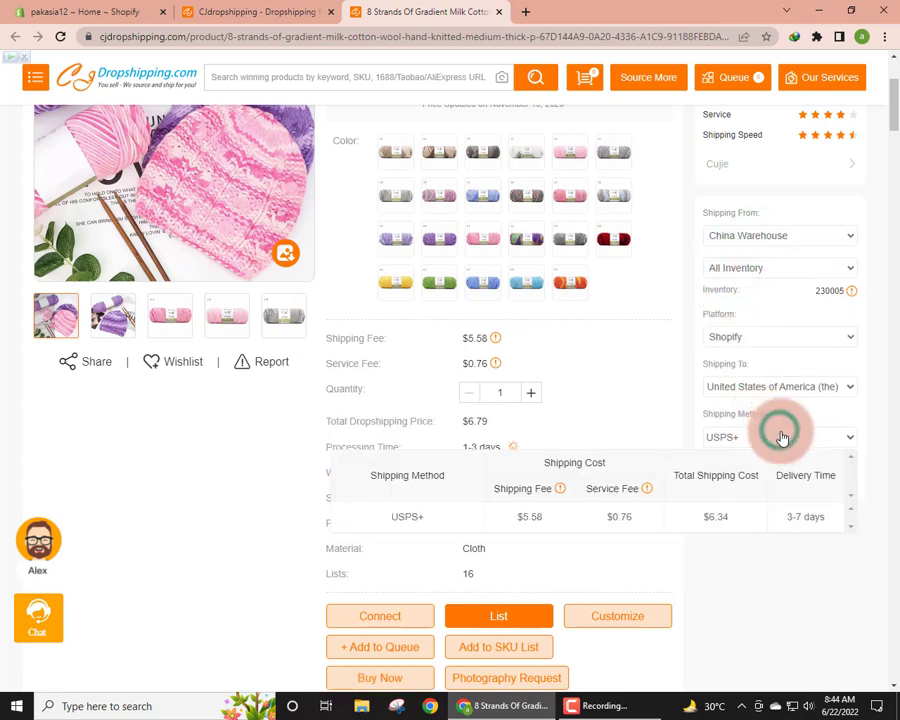
left_click(786, 416)
left_click(773, 438)
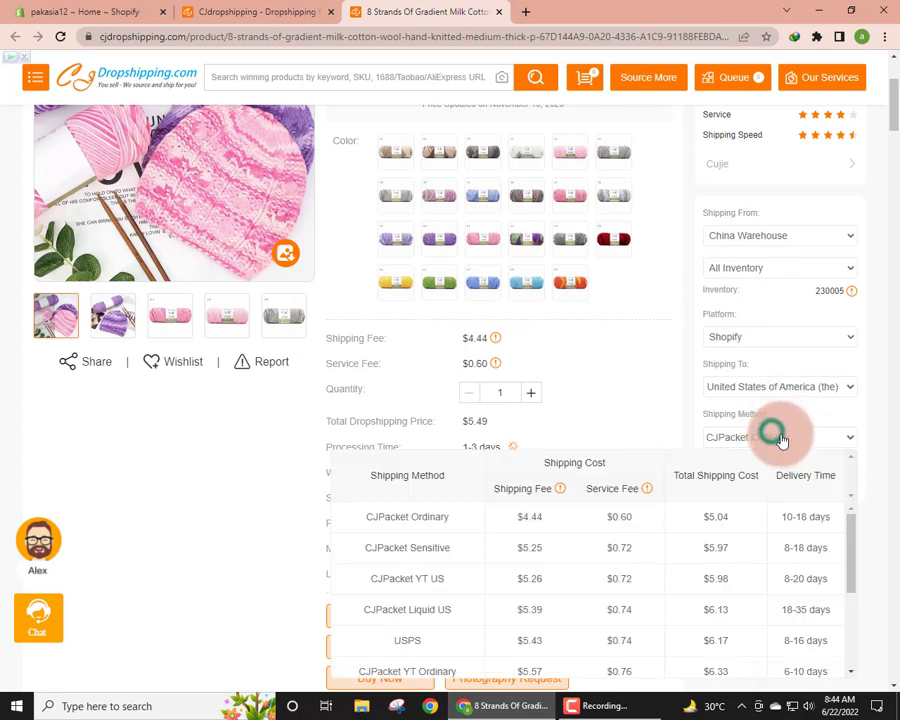
- Compare the total costs and delivery times of the shipping methods from the China Warehouse, from cheapest to most expensive
scroll(656, 530, "down", 2)
scroll(656, 530, "down", 3)
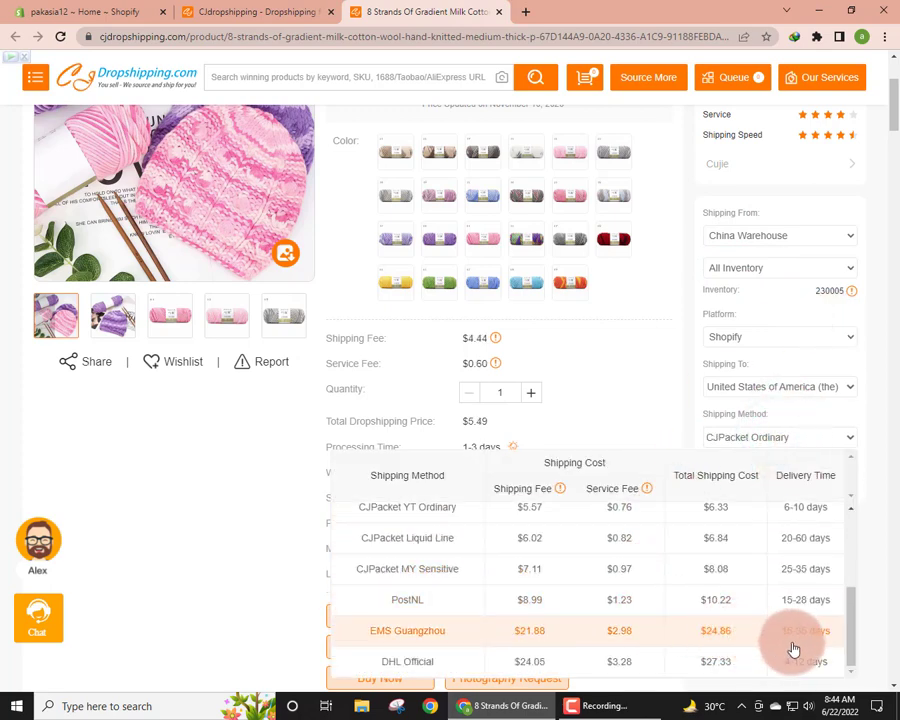
scroll(795, 607, "up", 5)
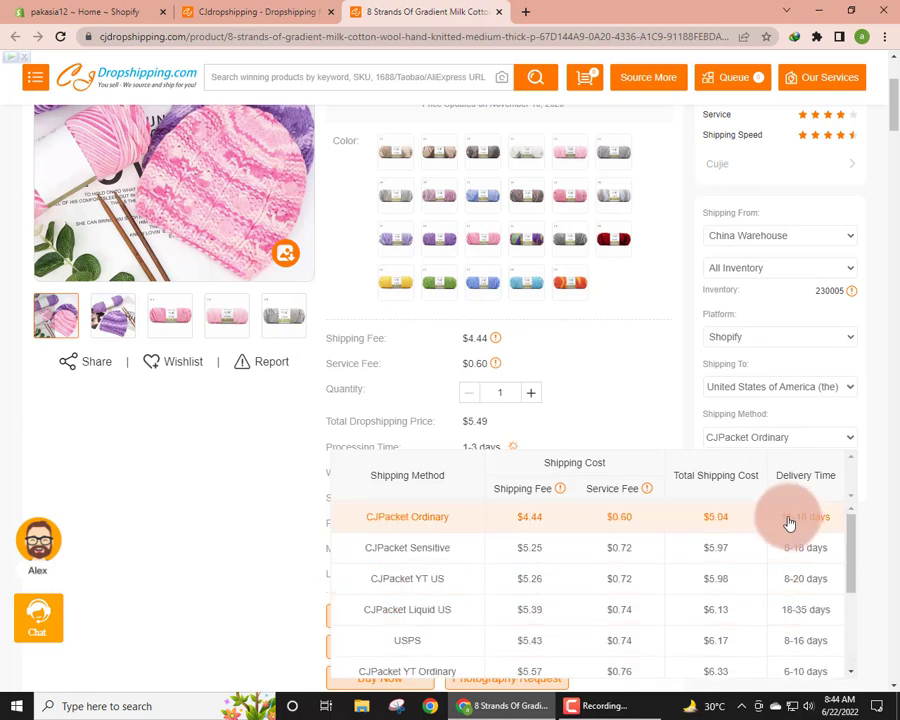
scroll(790, 523, "down", 3)
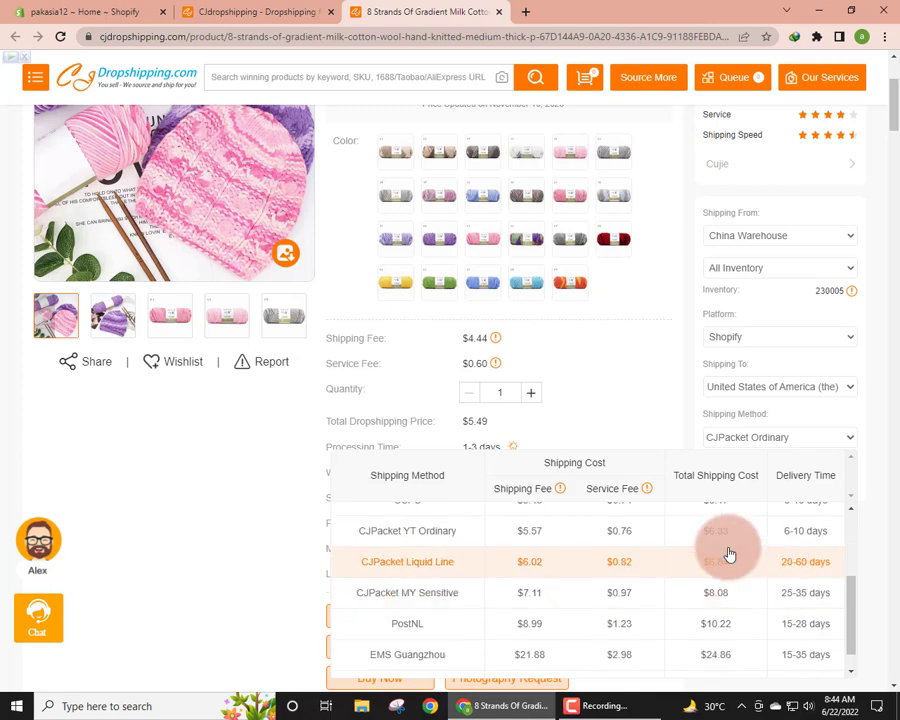
left_click(632, 380)
- Review the product's description, total dropshipping price, processing time, weight, SKU and attributes
scroll(629, 374, "up", 4)
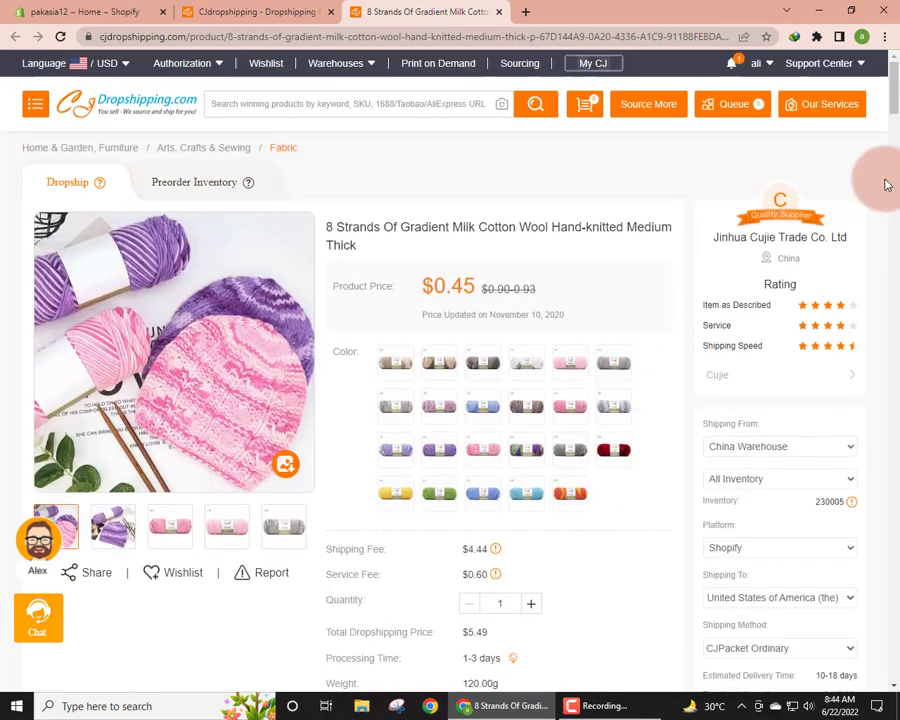
scroll(886, 184, "down", 8)
scroll(700, 385, "down", 2)
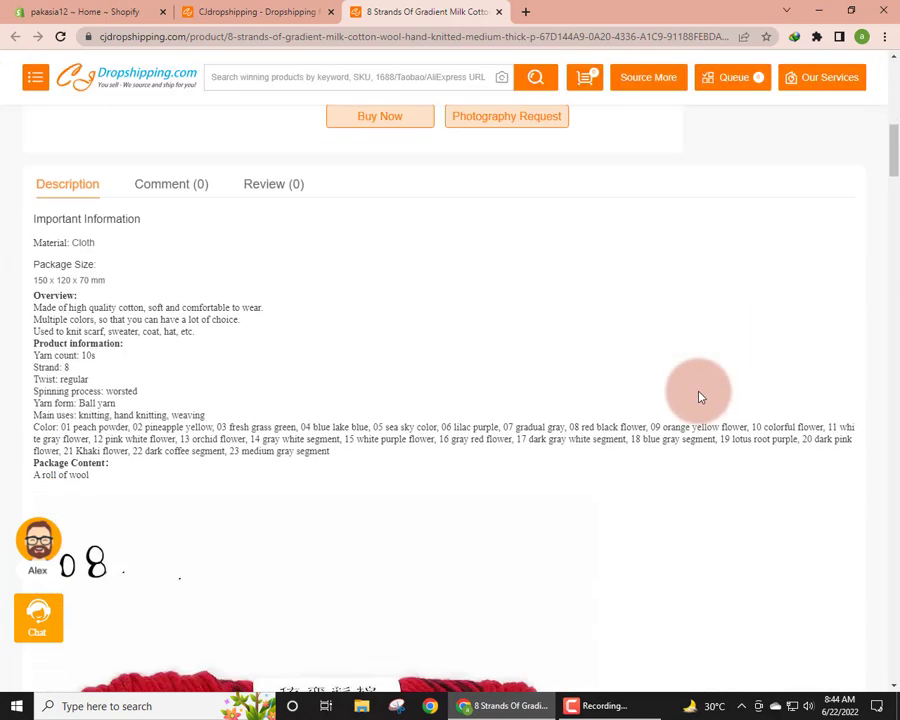
scroll(698, 395, "up", 2)
scroll(698, 397, "up", 5)
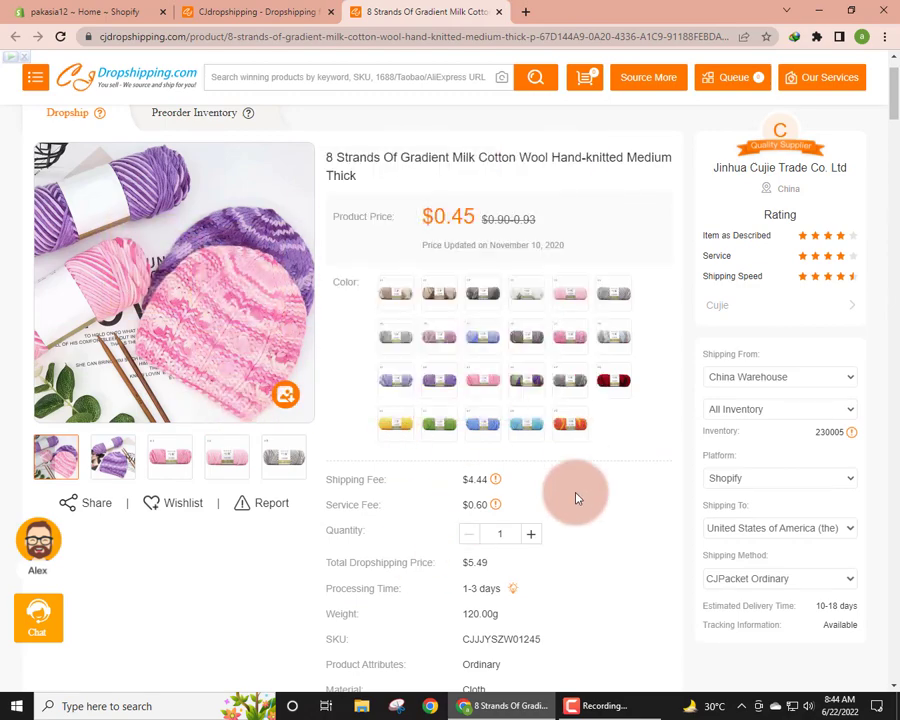
scroll(567, 497, "down", 4)
scroll(556, 335, "up", 2)
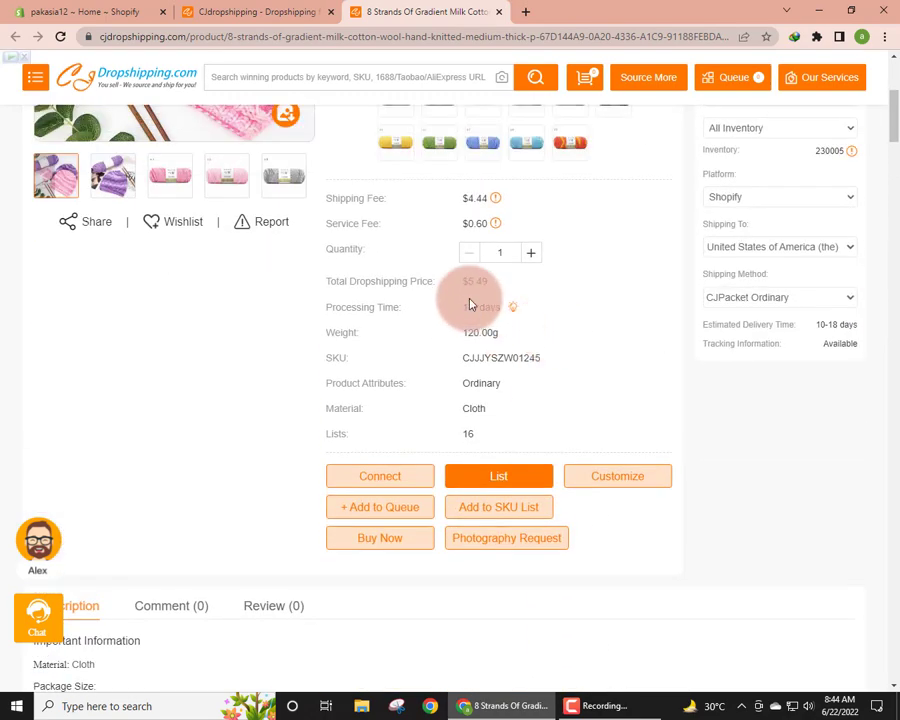
left_click_drag(490, 317, 538, 415)
left_click(538, 363)
left_click_drag(458, 385, 446, 390)
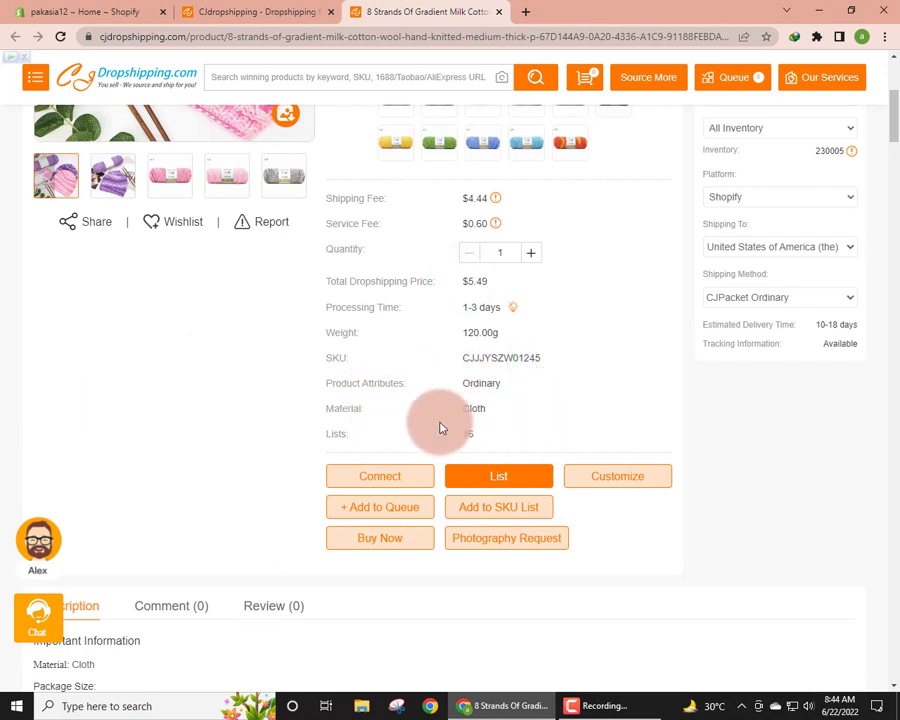
- Start listing the product, shipping from US Warehouse to the pakasia12 Shopify store
left_click(507, 479)
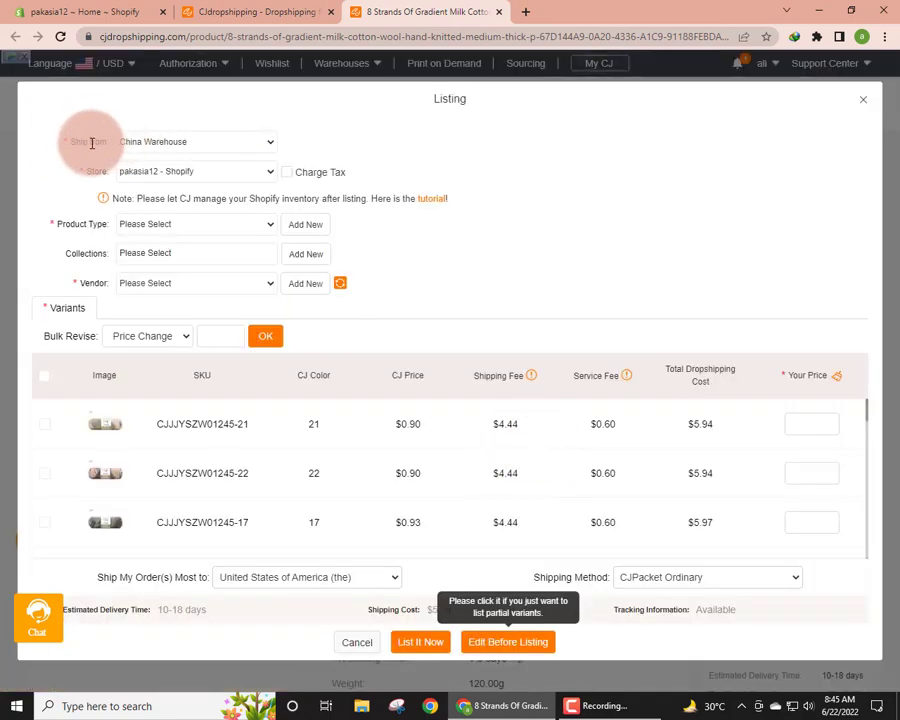
left_click(161, 138)
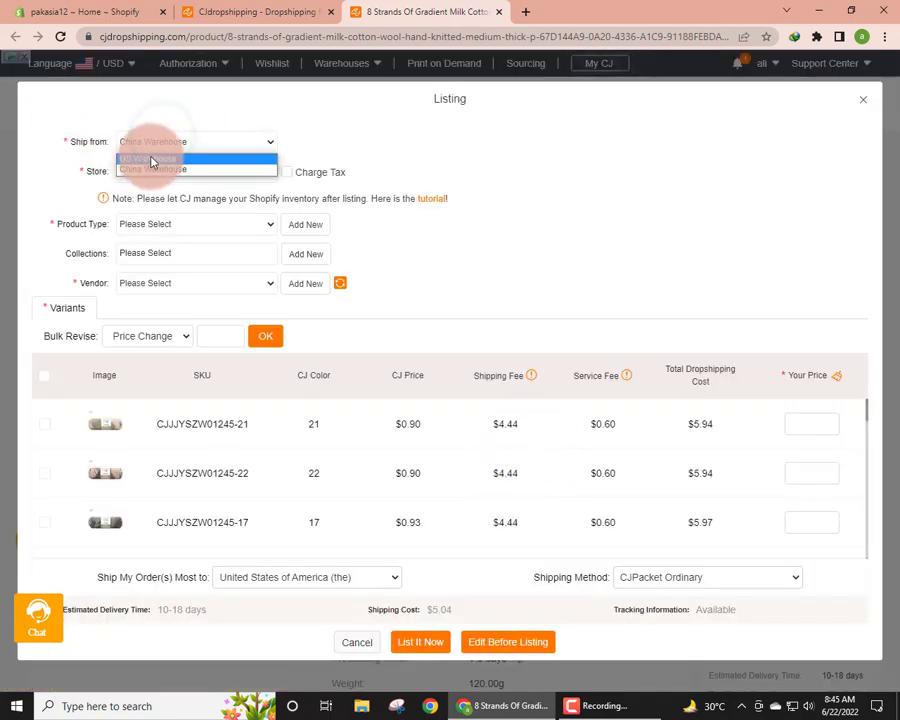
left_click(151, 160)
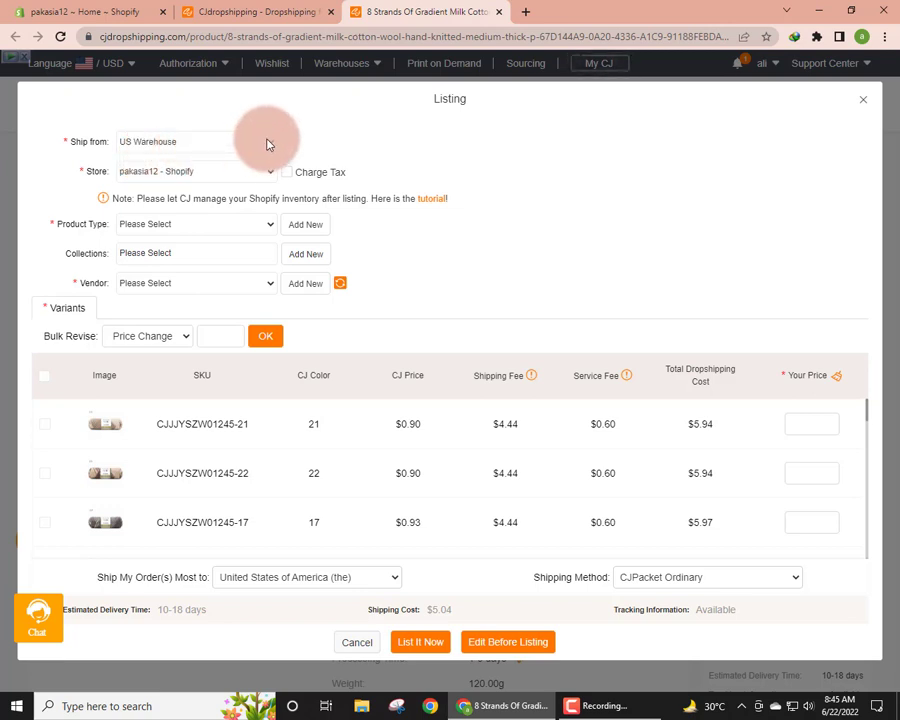
left_click(181, 174)
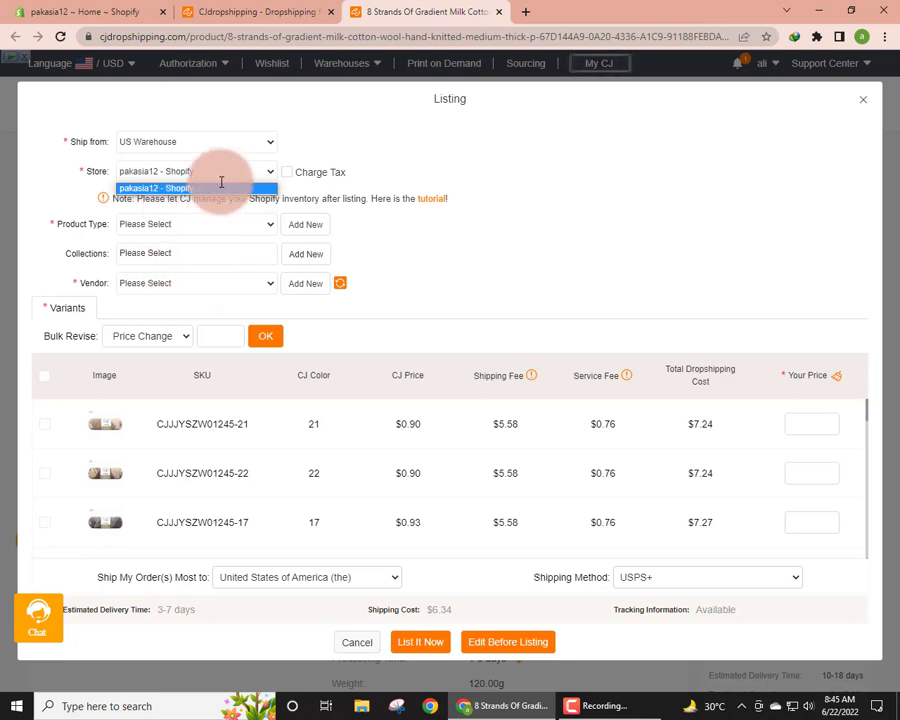
left_click(165, 190)
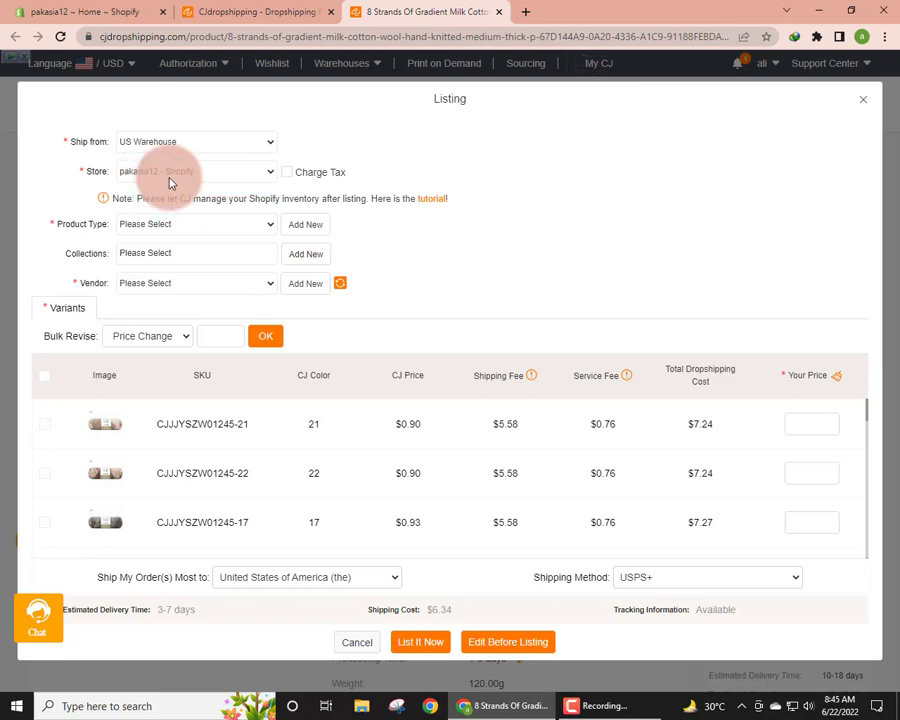
- Check which product types, collections and vendors can be chosen for the listing
left_click(170, 232)
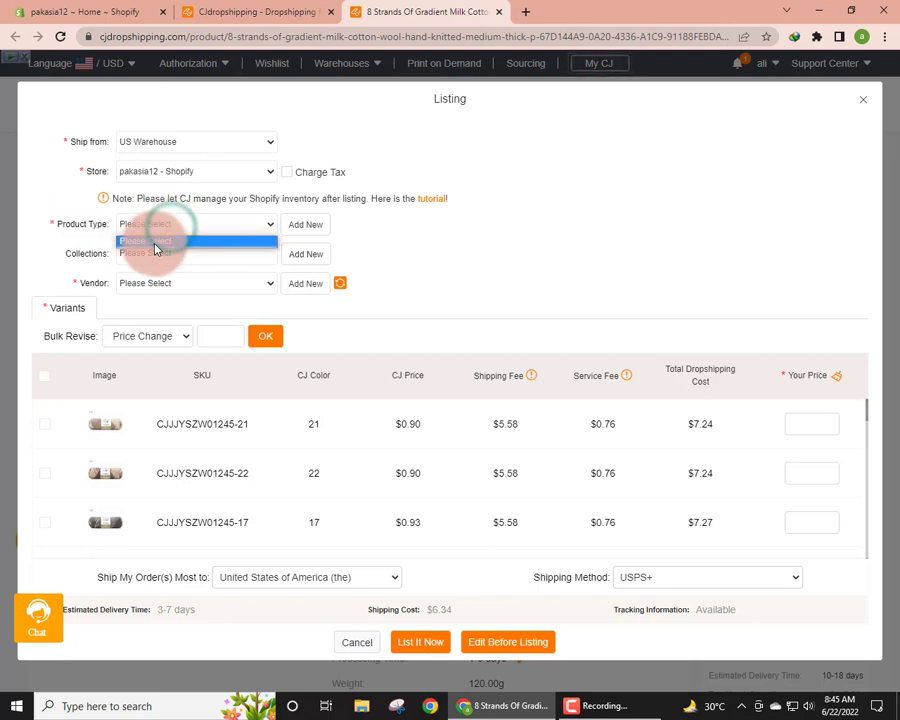
left_click(184, 241)
left_click(167, 254)
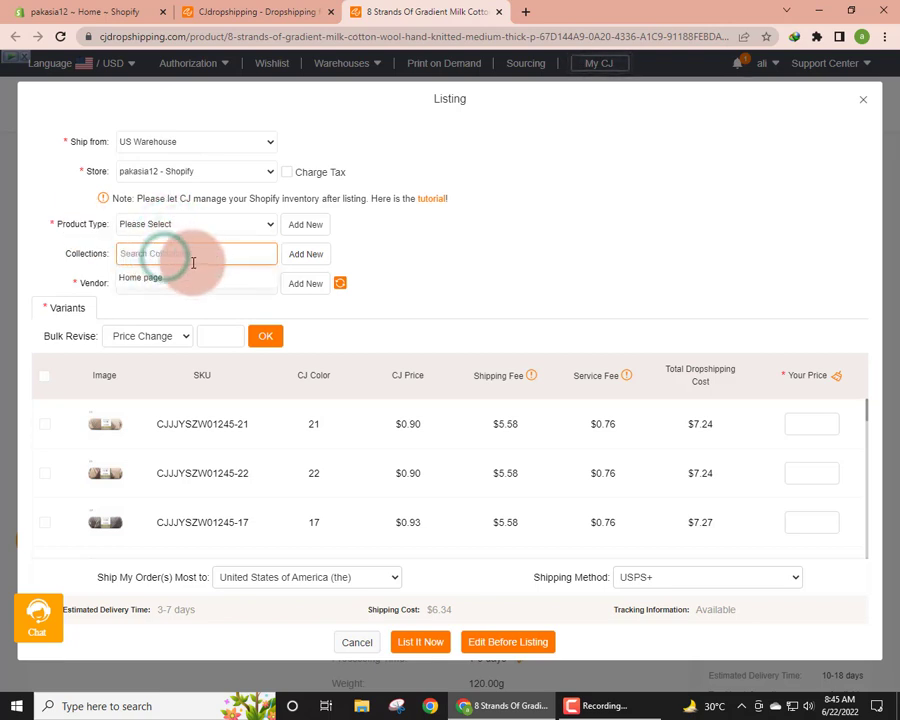
left_click(108, 247)
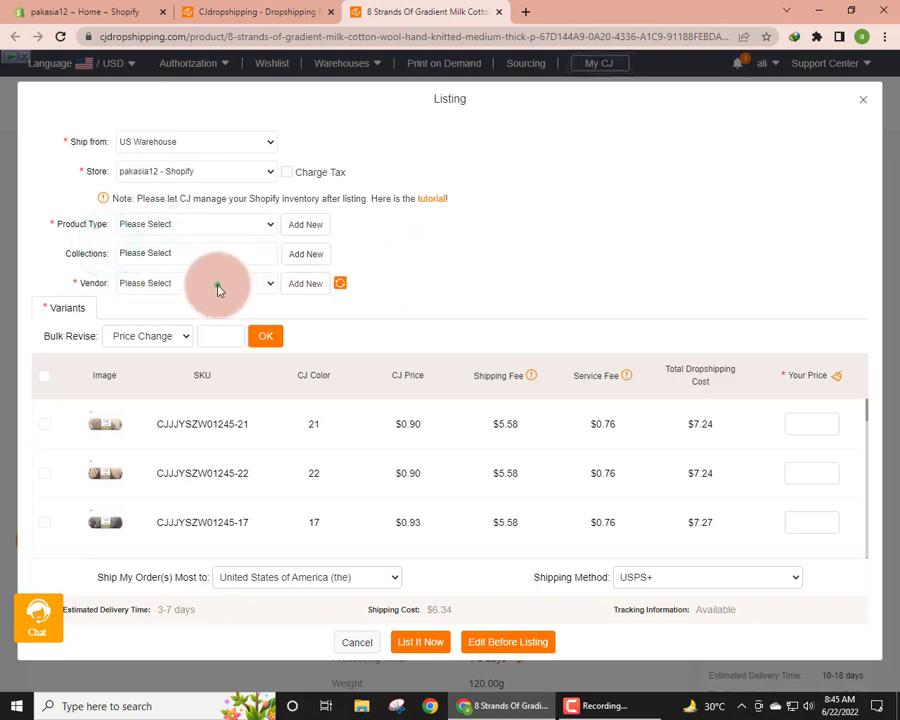
left_click(216, 283)
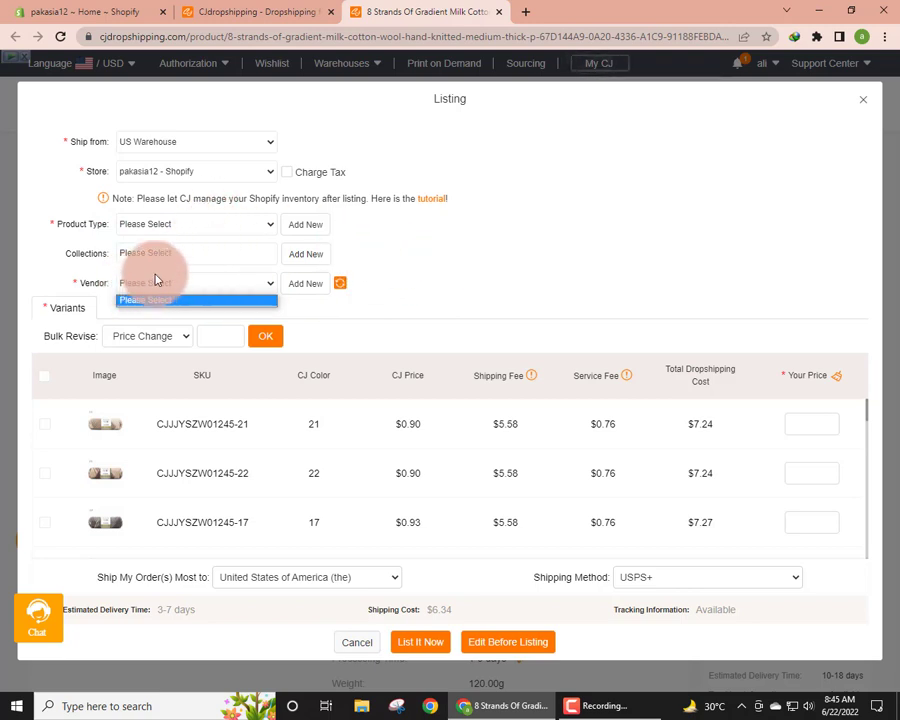
left_click(388, 259)
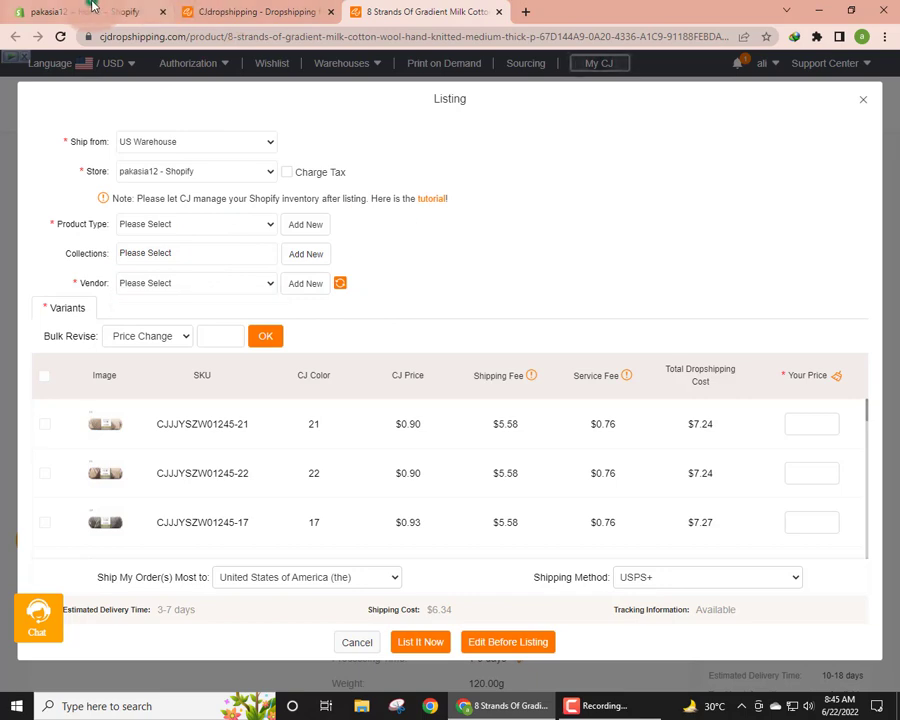
- Switch to the Shopify admin and look at the setup guide on its home page
left_click(92, 9)
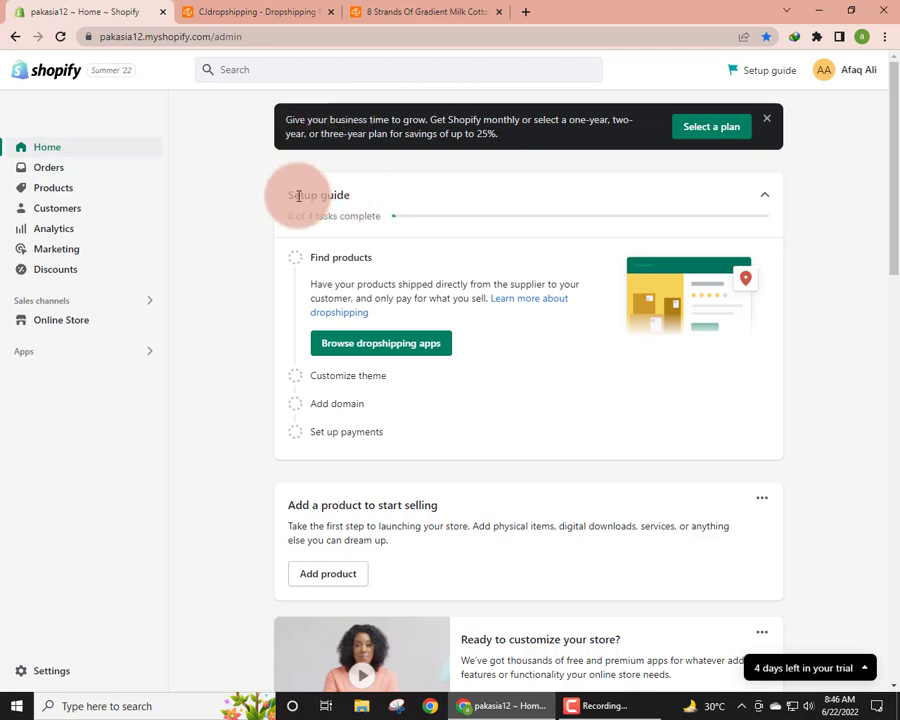
left_click_drag(287, 197, 392, 221)
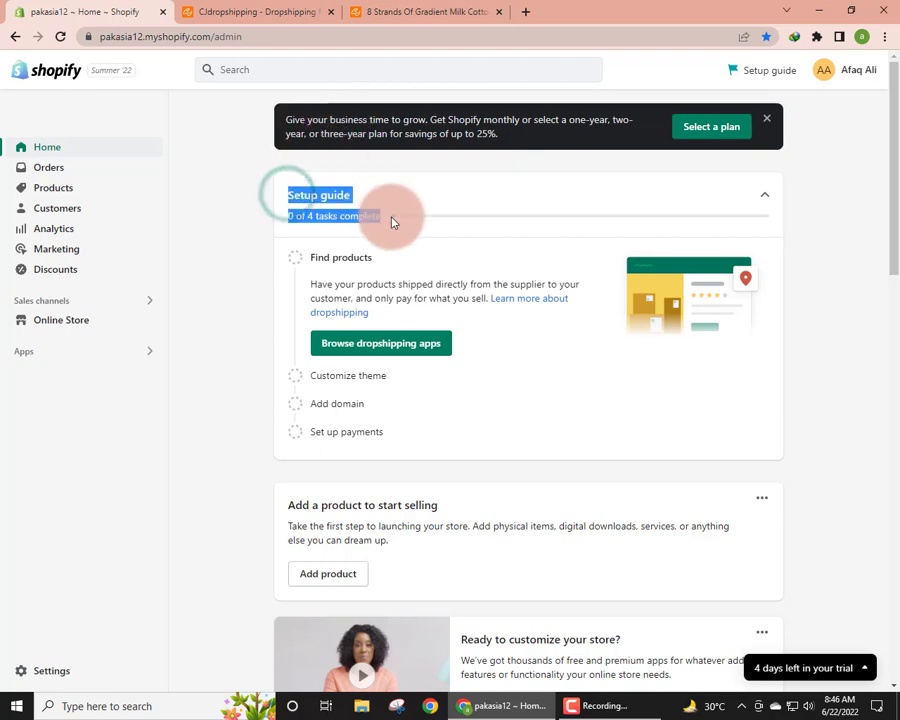
left_click(386, 221)
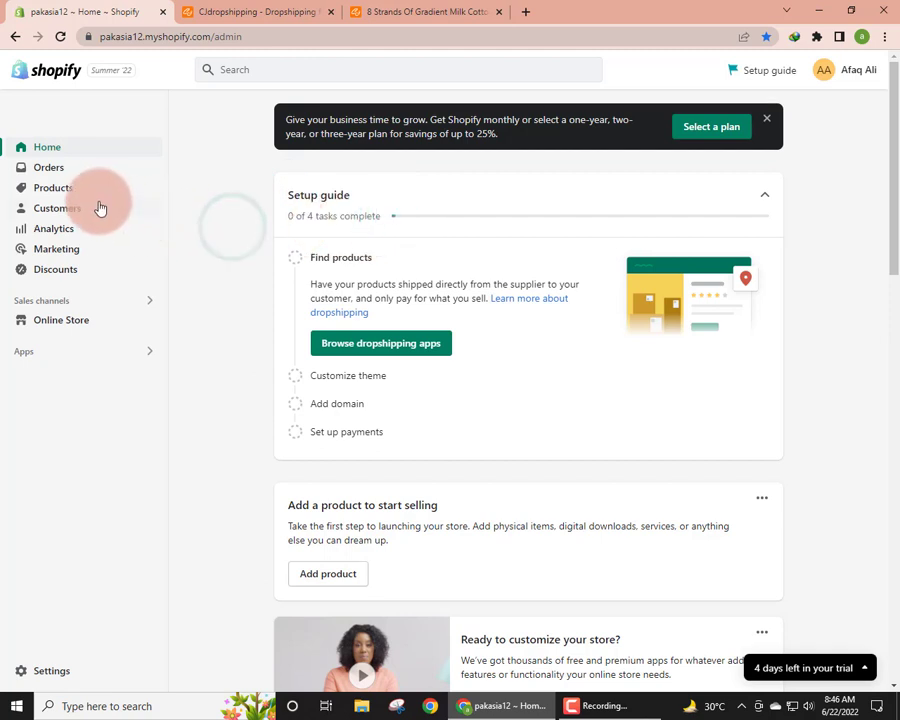
- Start adding a new product to the Shopify store and look over its media, pricing and organization fields
left_click(66, 190)
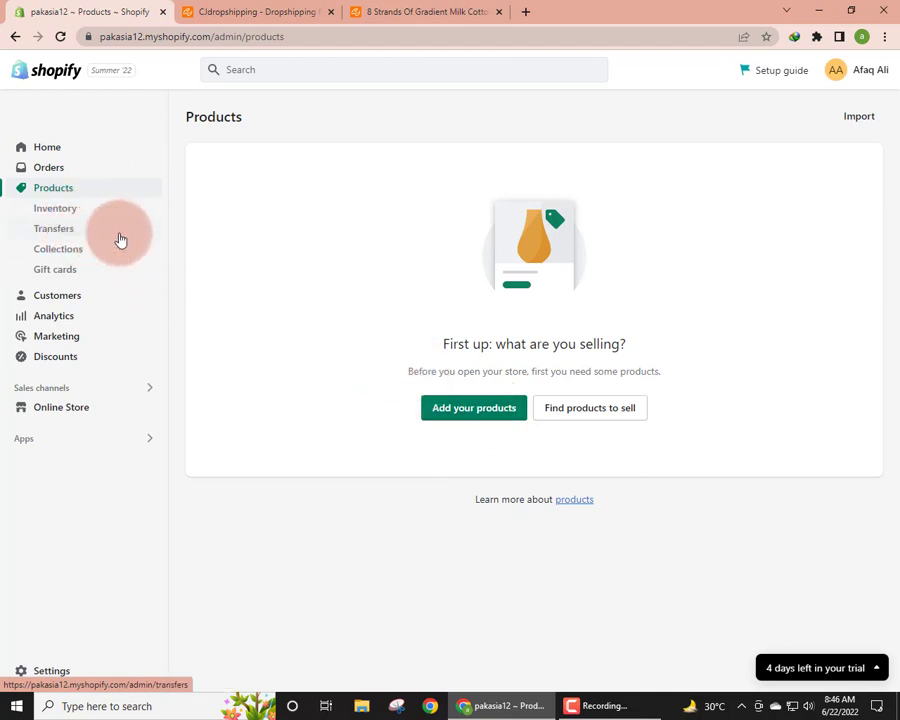
left_click(445, 410)
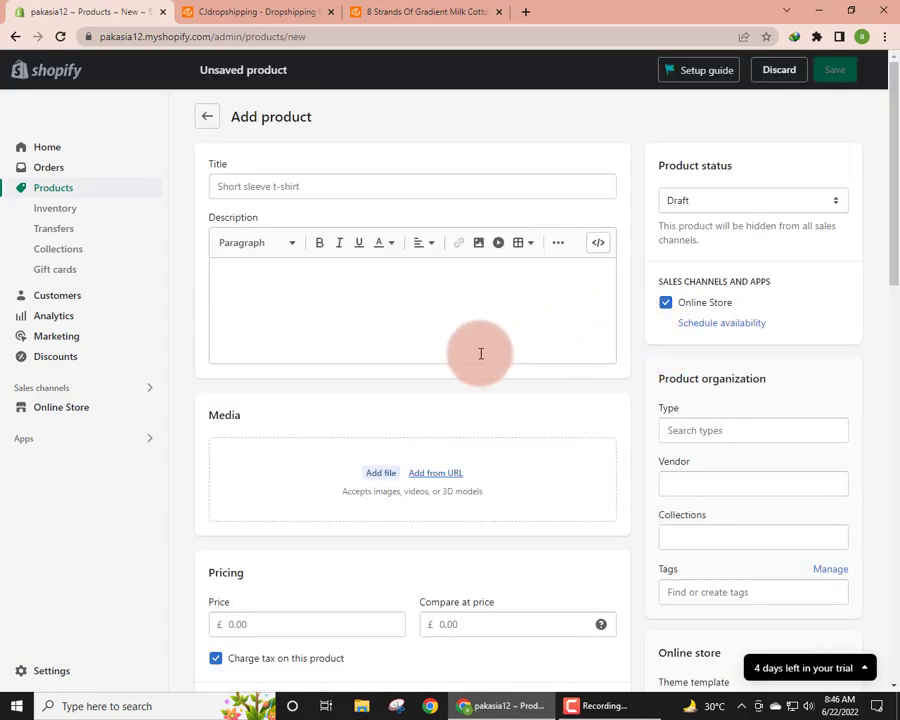
scroll(472, 366, "down", 3)
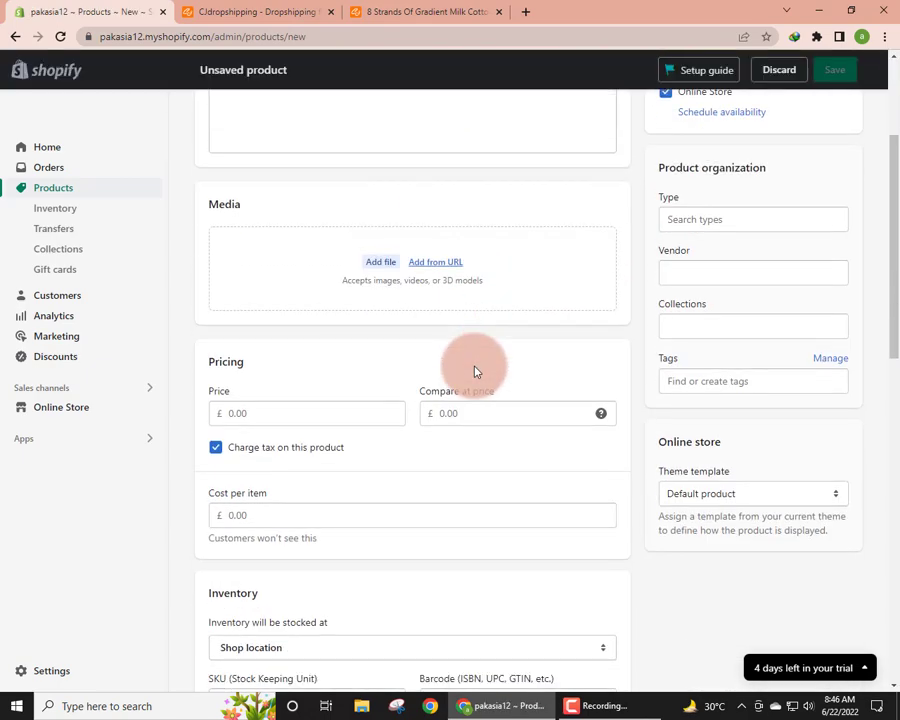
- Look through the new product form from the title down to inventory, shipping, customs, options and search listing, and leave without saving
scroll(476, 368, "down", 2)
scroll(476, 372, "down", 3)
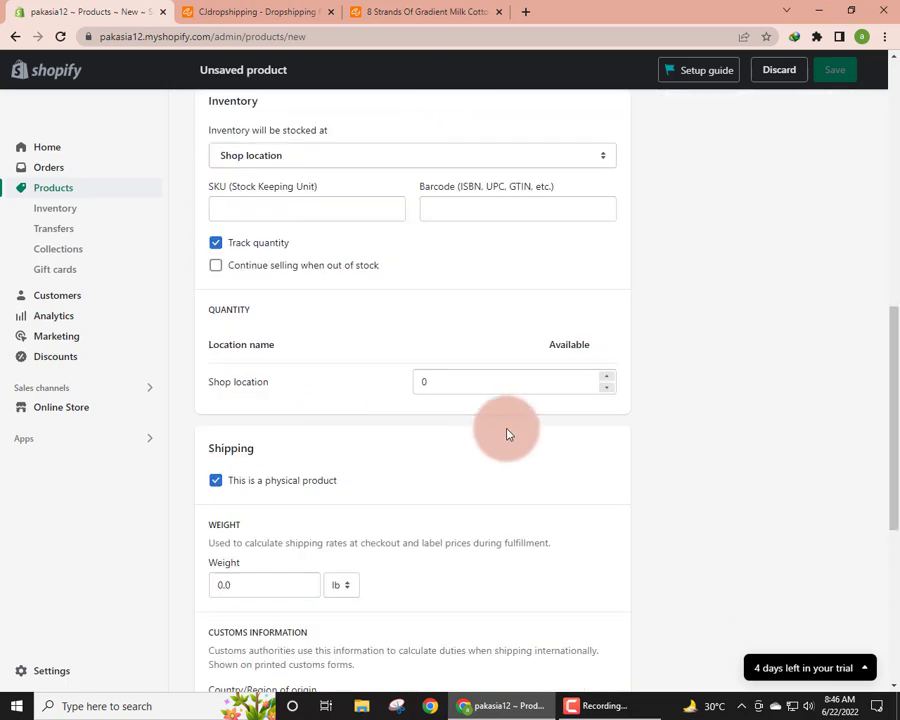
scroll(504, 430, "down", 1)
scroll(507, 433, "up", 8)
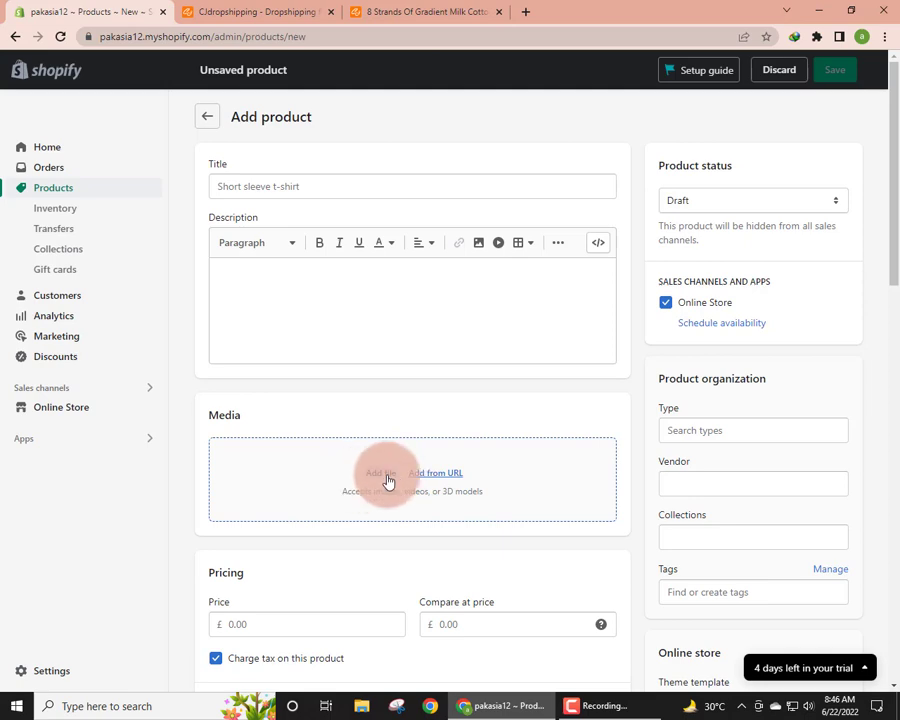
left_click(296, 279)
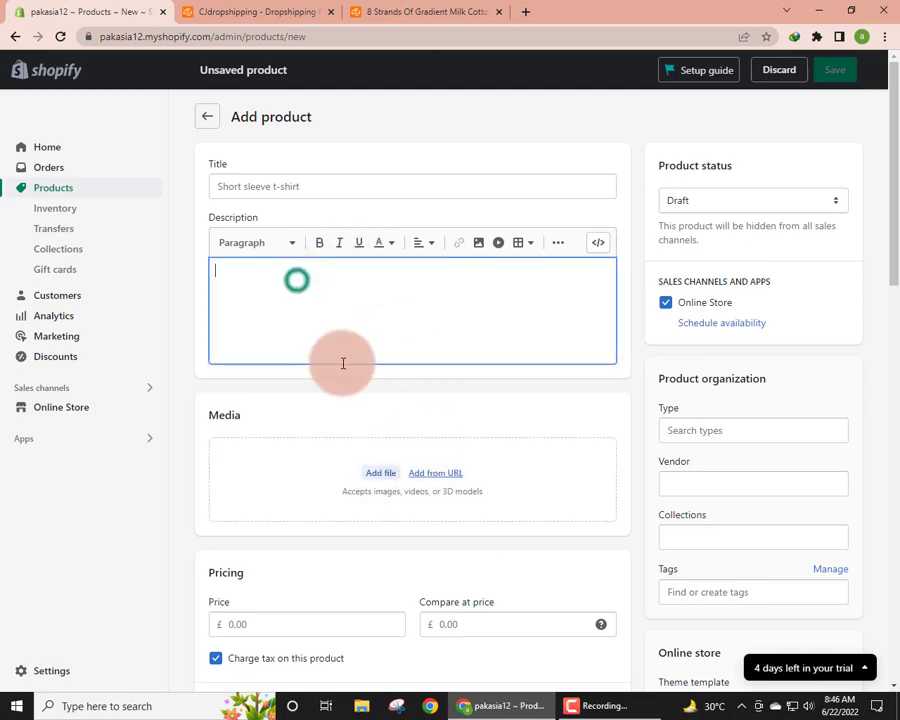
left_click(279, 192)
left_click_drag(886, 207, 886, 305)
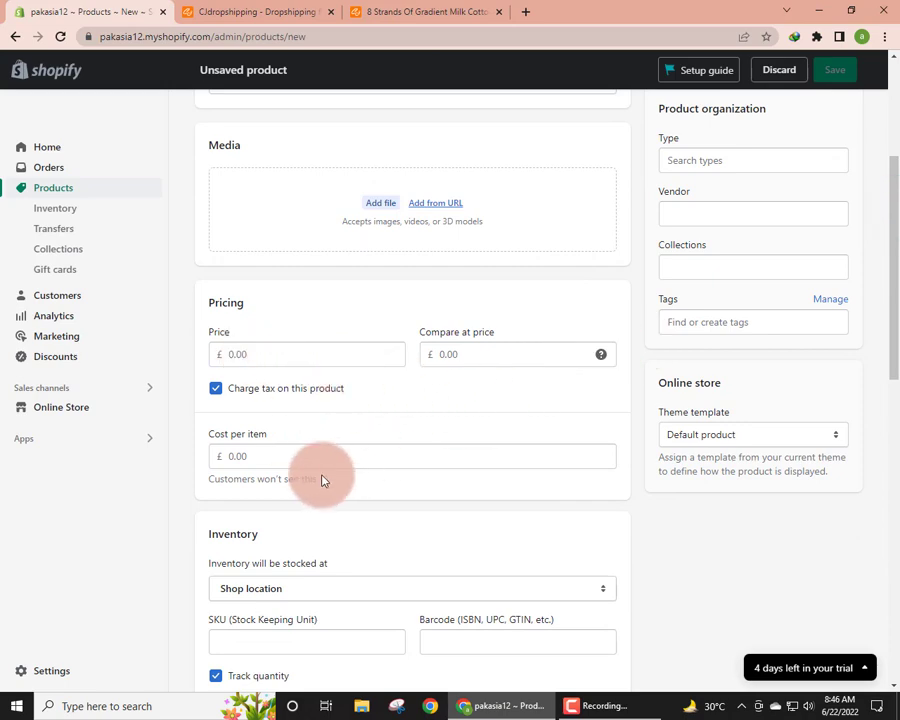
scroll(336, 492, "down", 4)
scroll(336, 490, "down", 2)
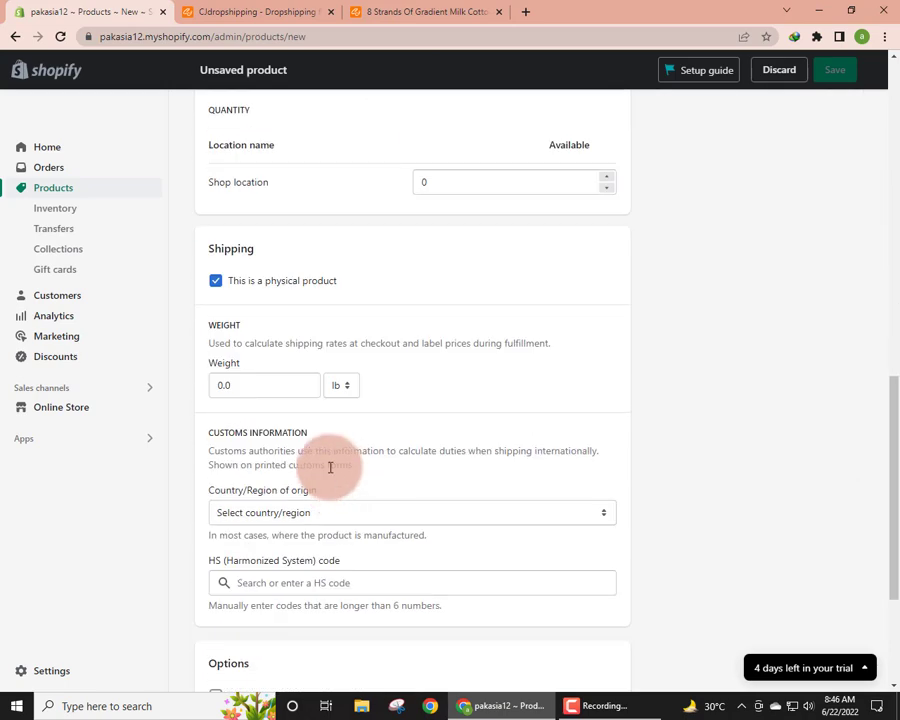
scroll(275, 368, "down", 2)
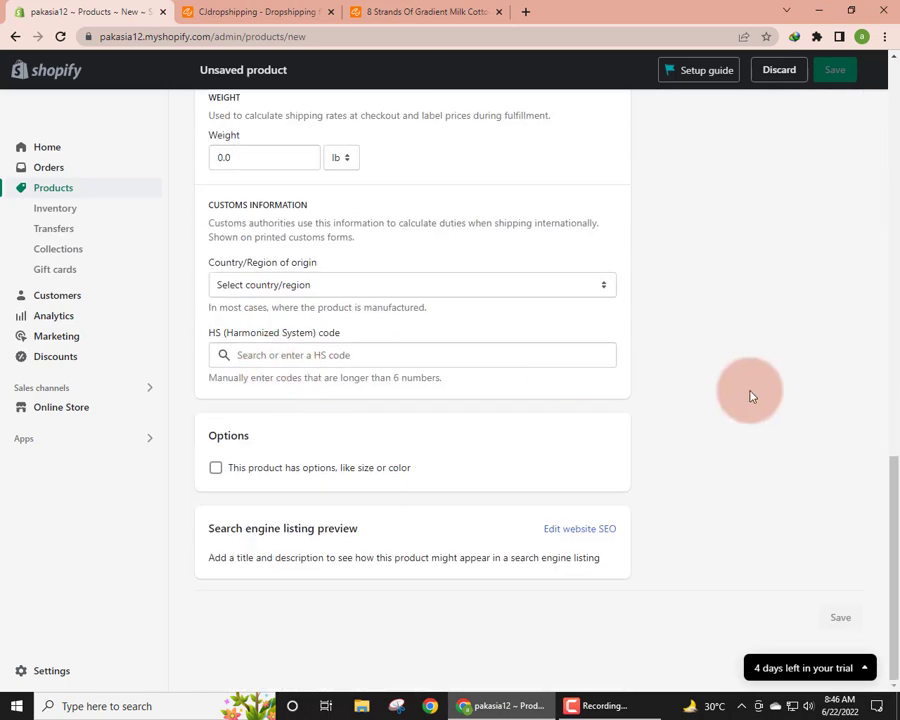
left_click_drag(893, 430, 886, 76)
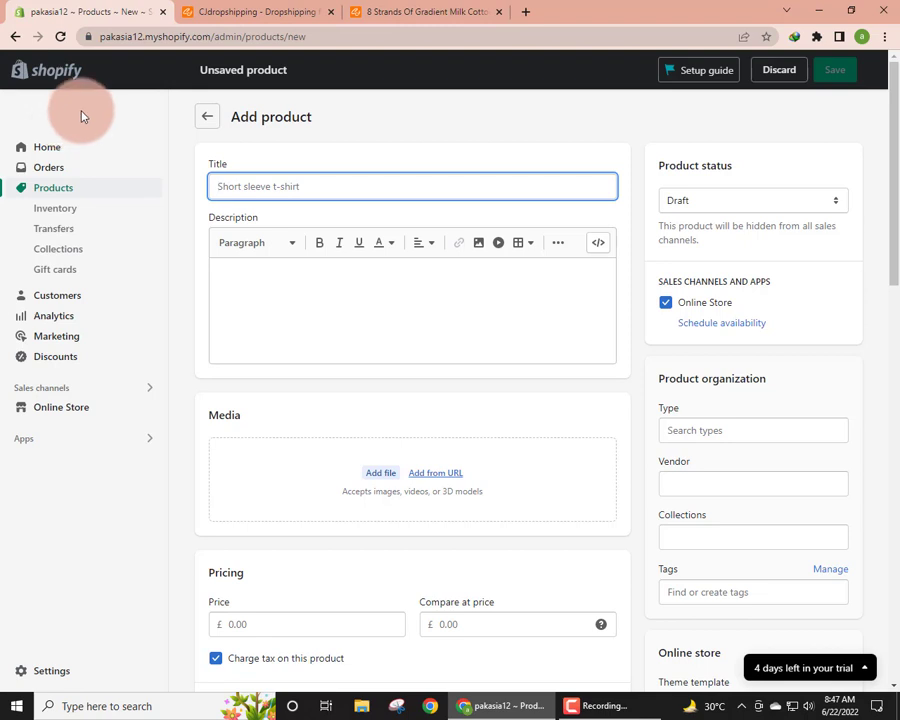
left_click(464, 592)
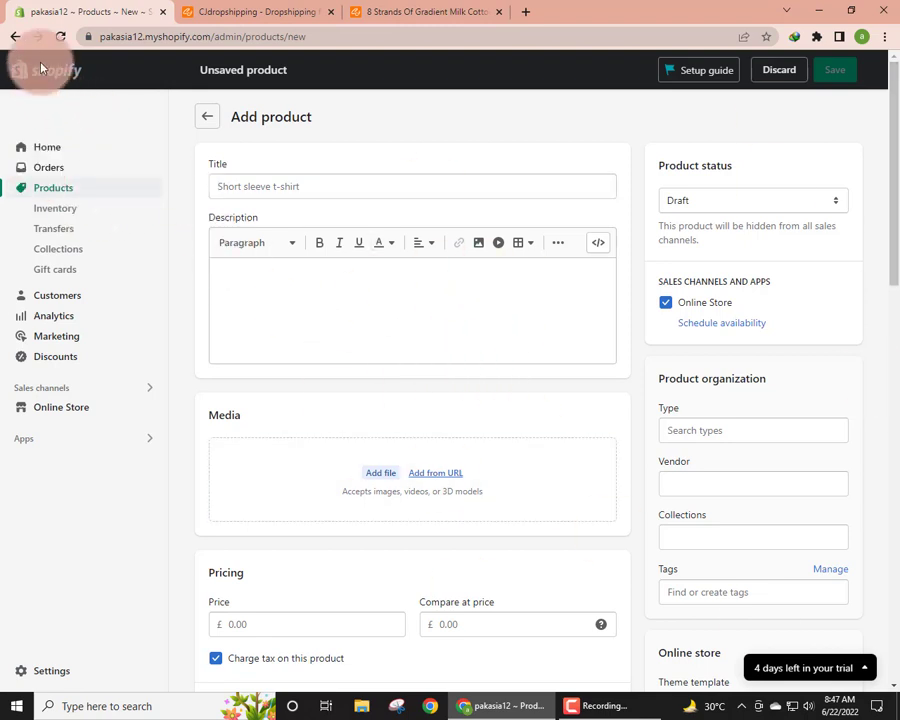
left_click(15, 36)
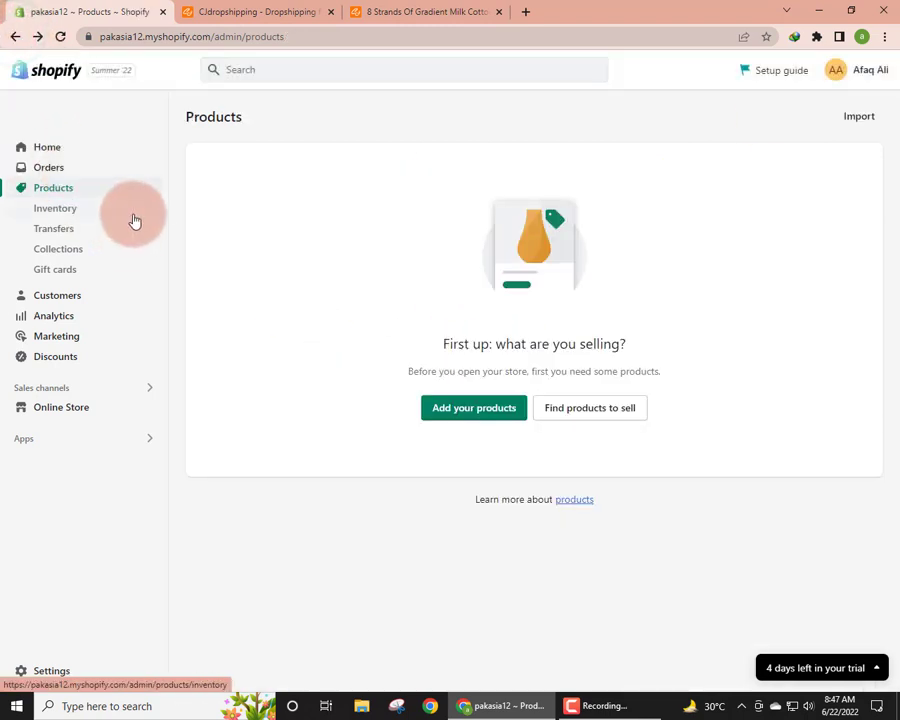
- Retitle the Home page product collection as Mens Cloth and save it
left_click(57, 251)
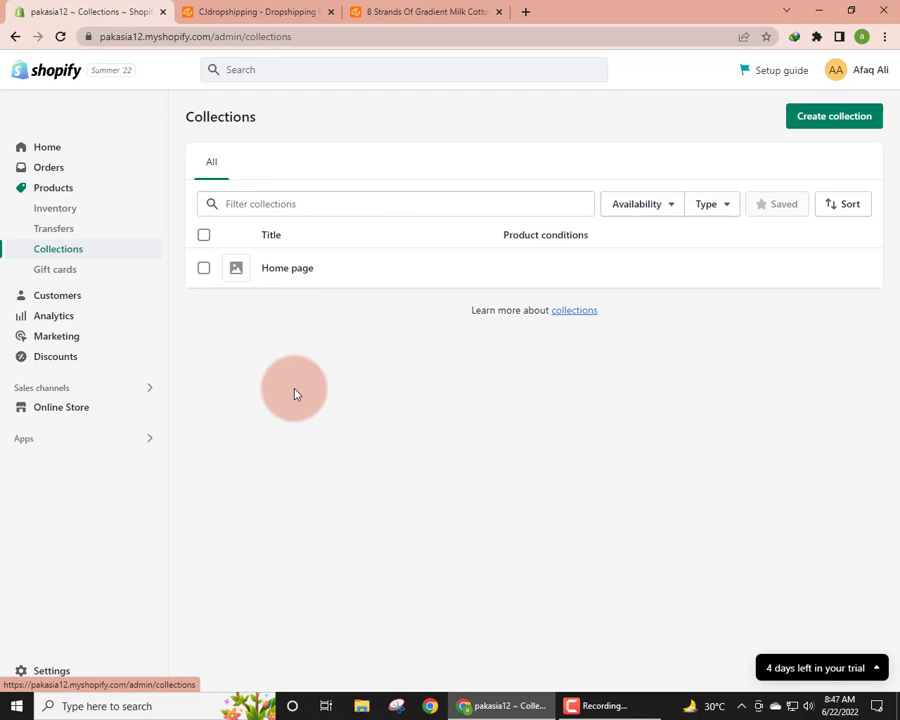
left_click(283, 268)
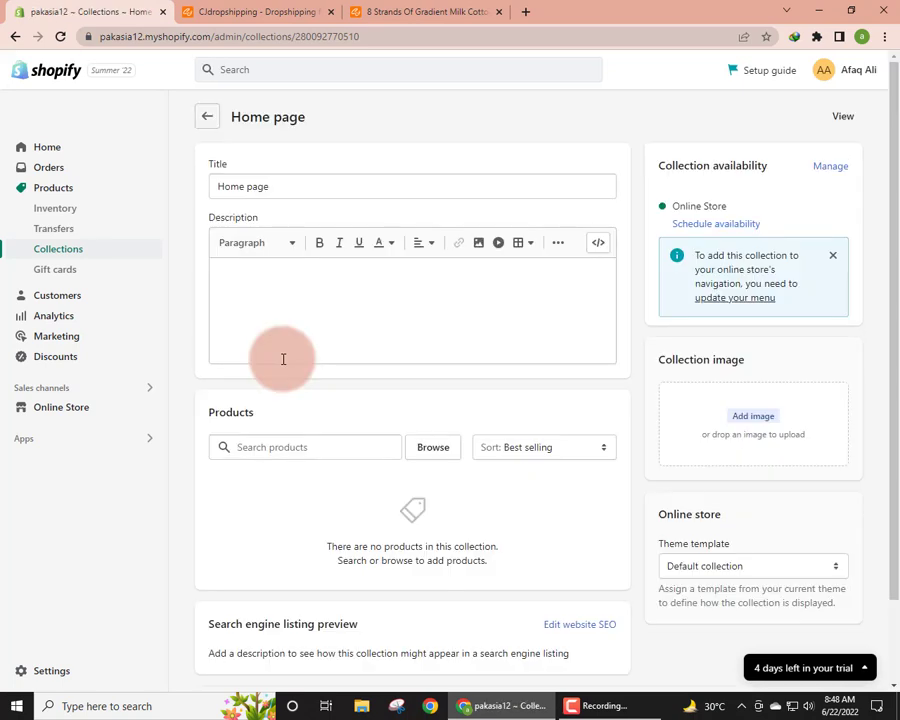
left_click_drag(321, 185, 149, 211)
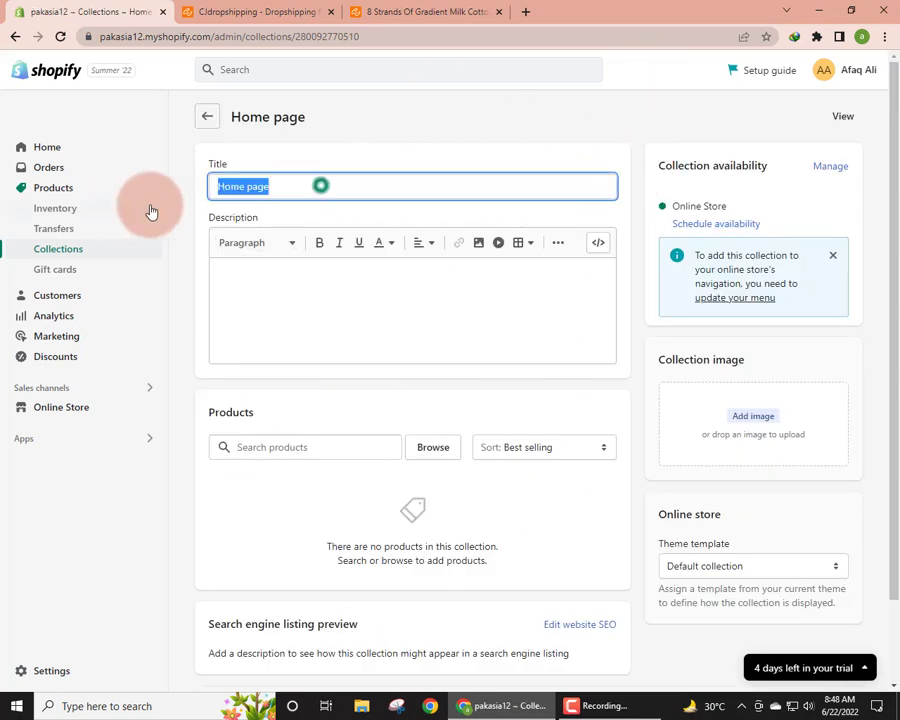
type("Mens Cloth")
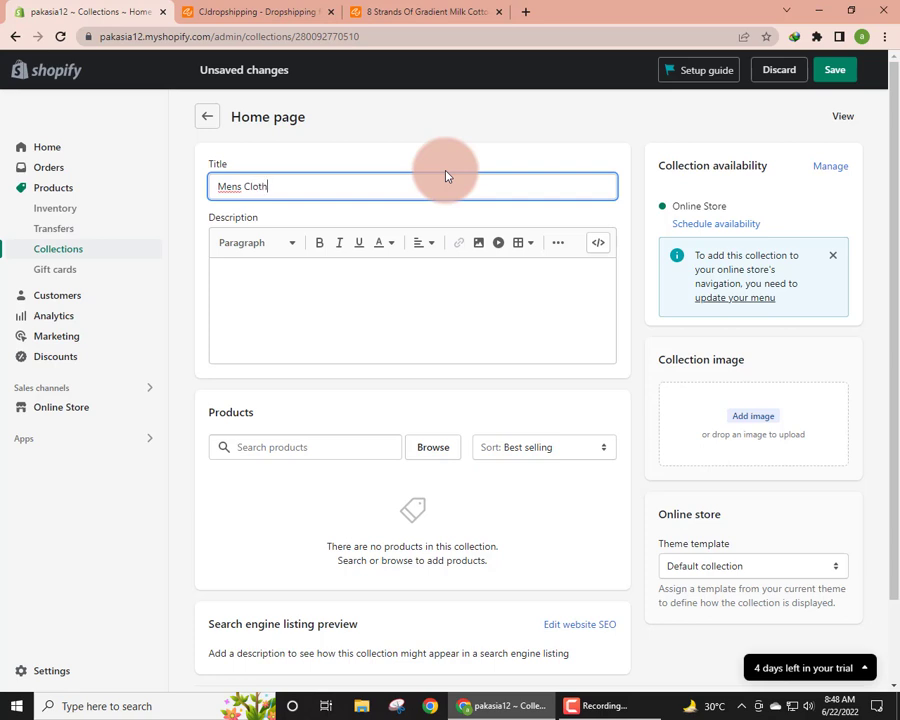
scroll(467, 227, "down", 2)
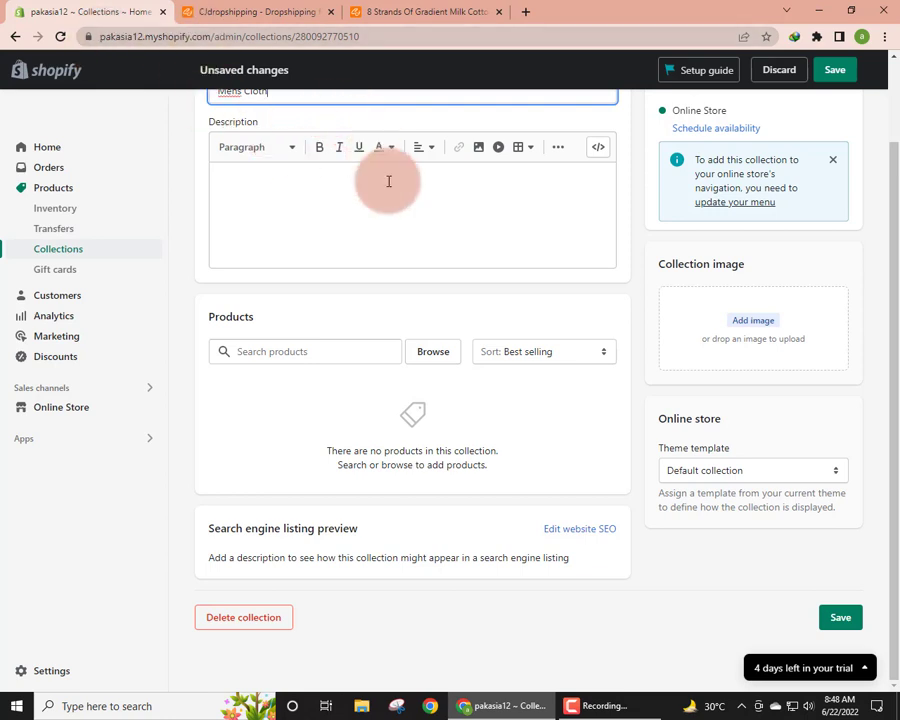
scroll(388, 181, "up", 2)
left_click(834, 72)
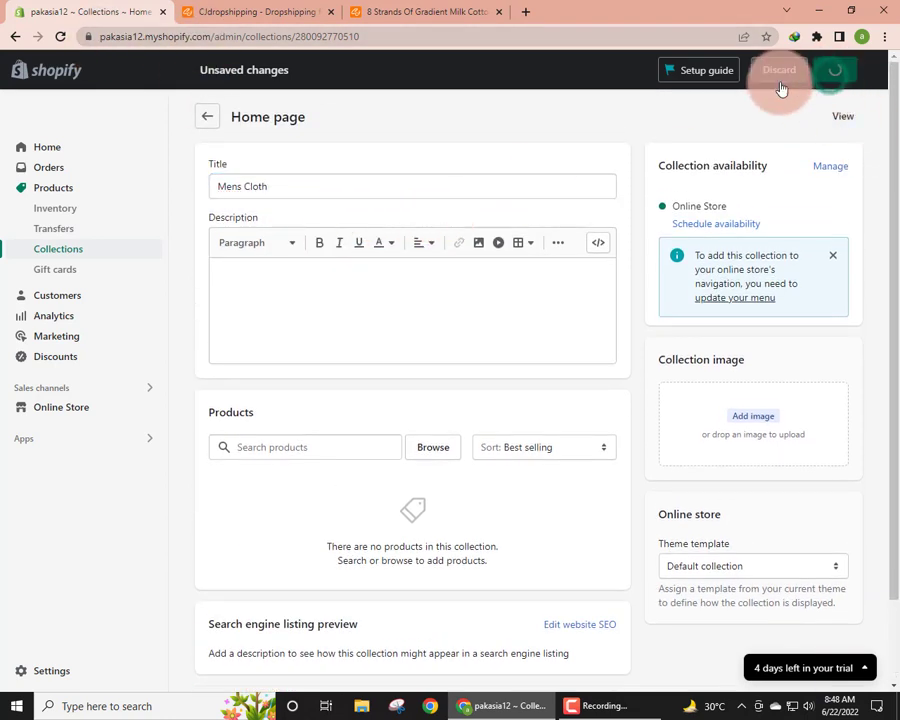
- View the online store's live home page and look through its sections down to the footer links and mission text
left_click(89, 410)
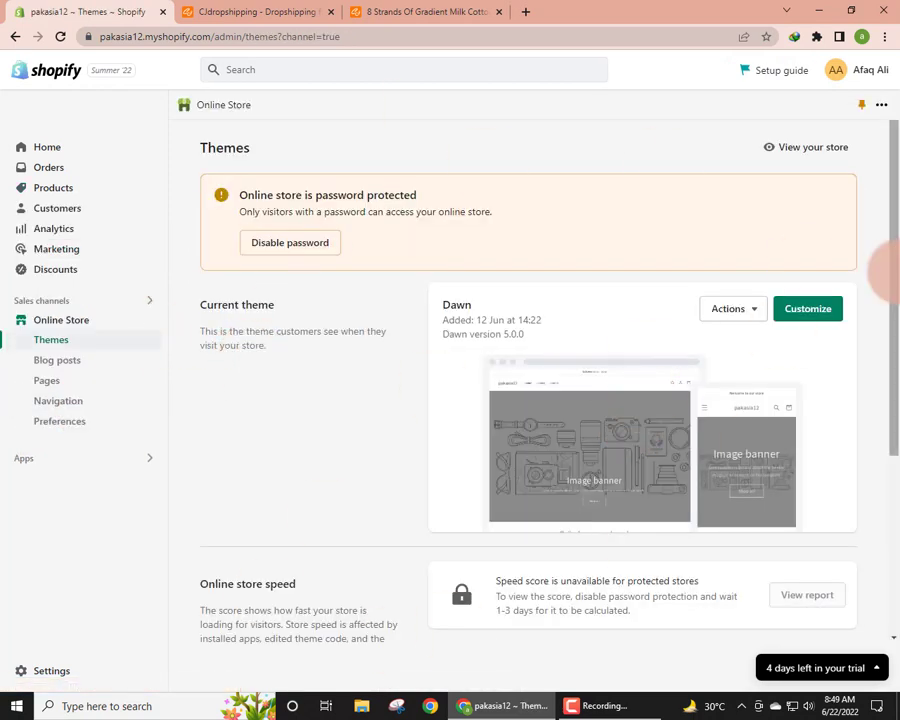
left_click(812, 147)
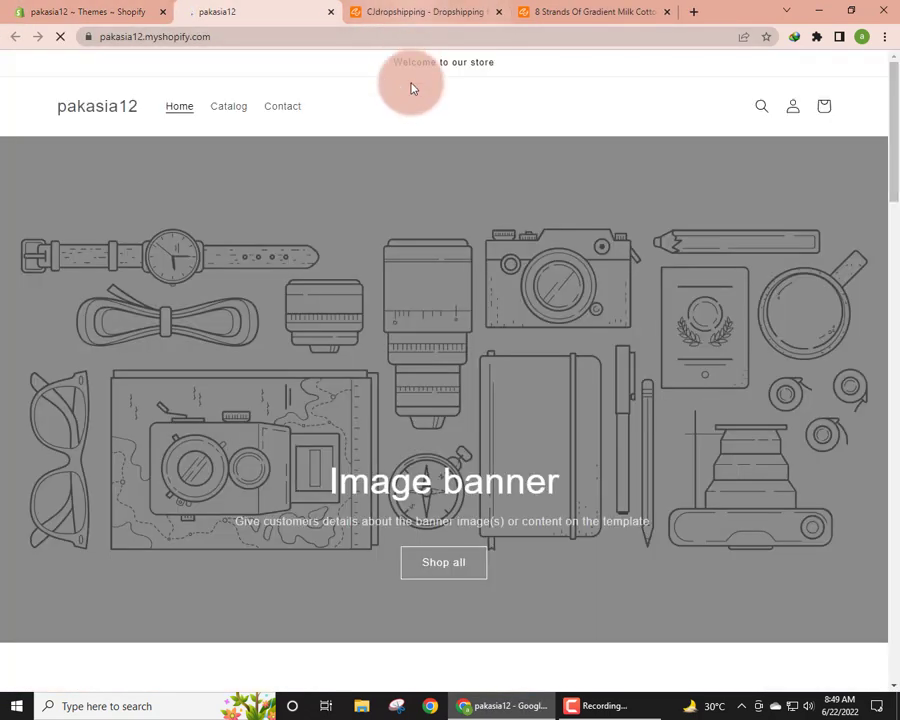
scroll(886, 160, "down", 2)
scroll(716, 206, "up", 1)
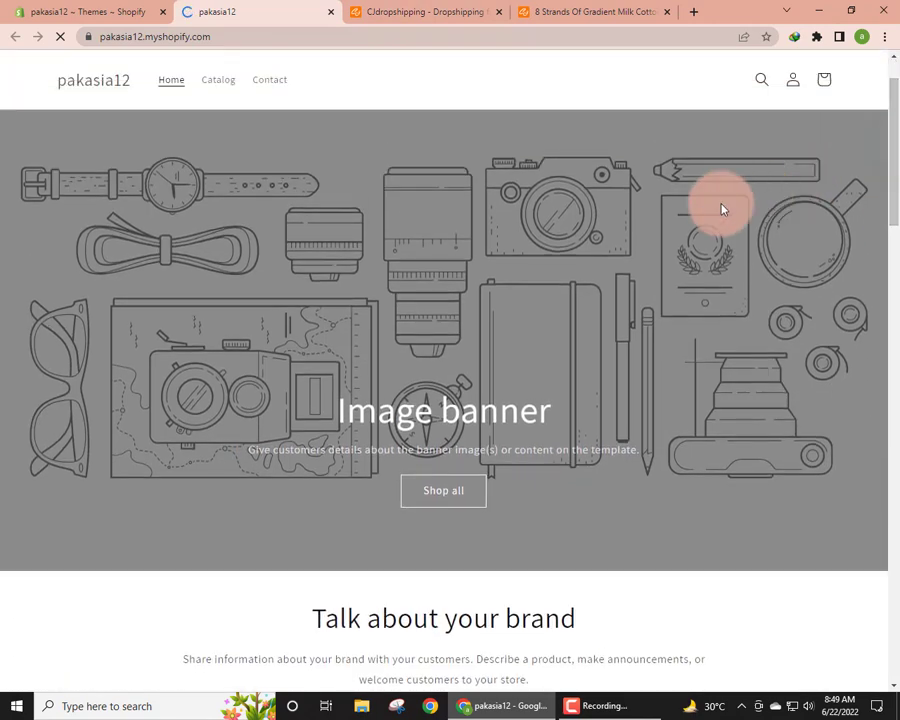
scroll(595, 270, "down", 2)
scroll(595, 270, "down", 5)
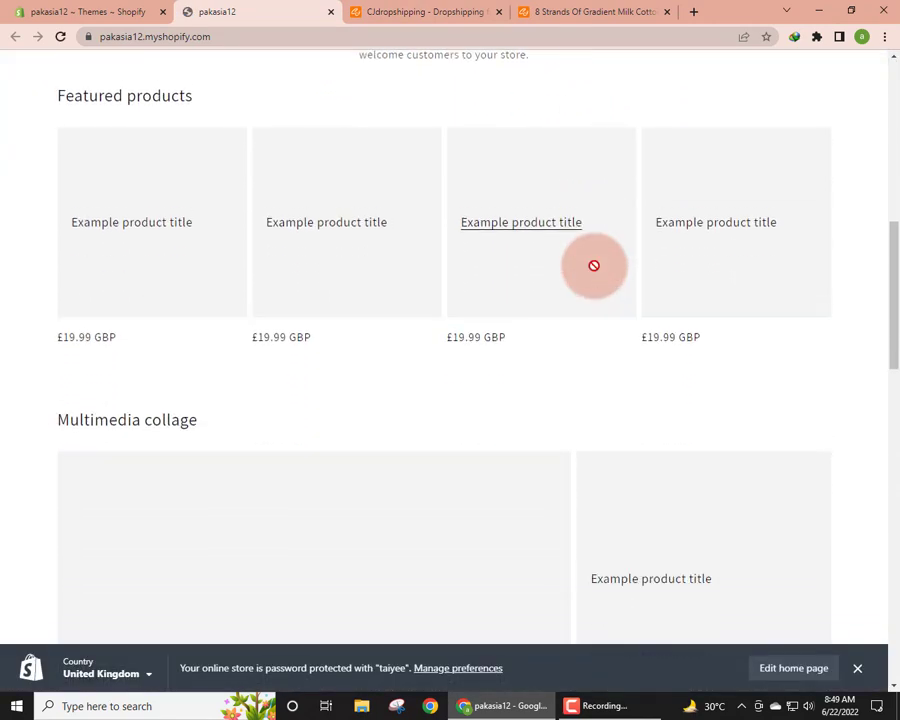
left_click_drag(888, 268, 896, 520)
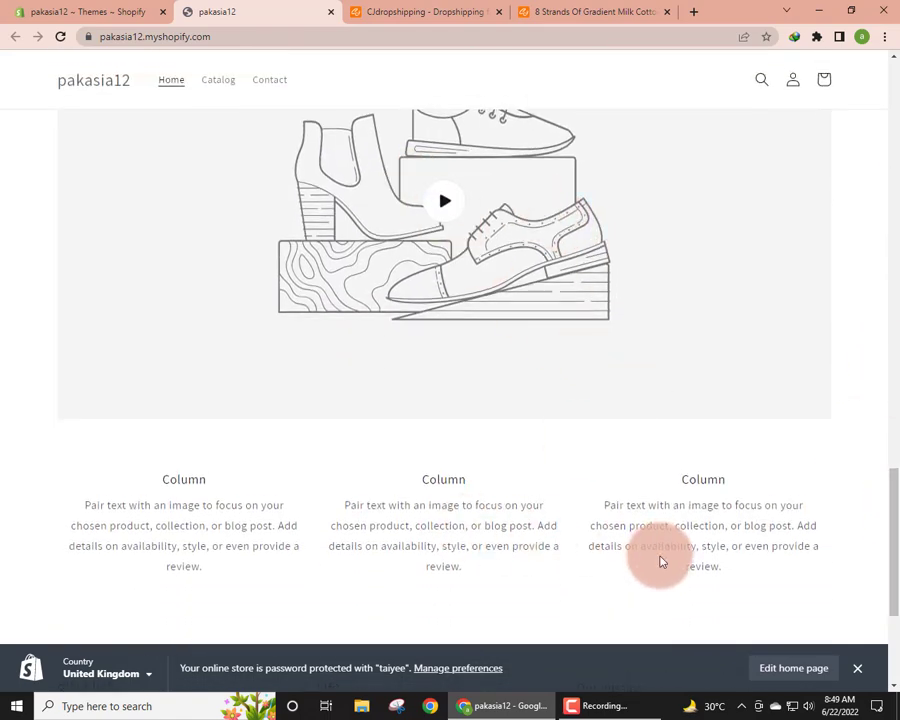
scroll(660, 400, "down", 3)
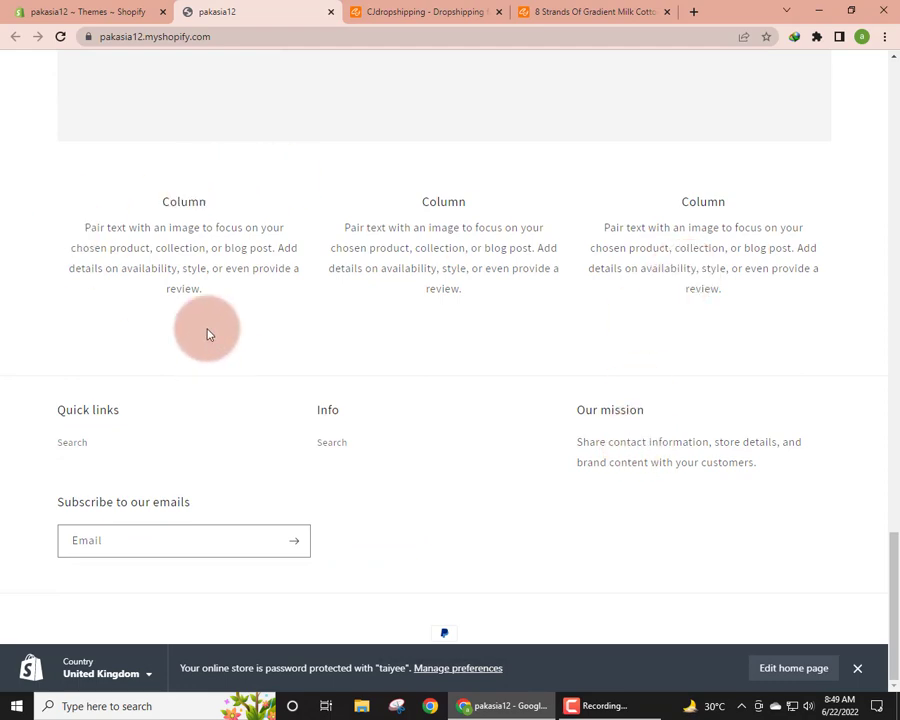
left_click_drag(54, 418, 704, 470)
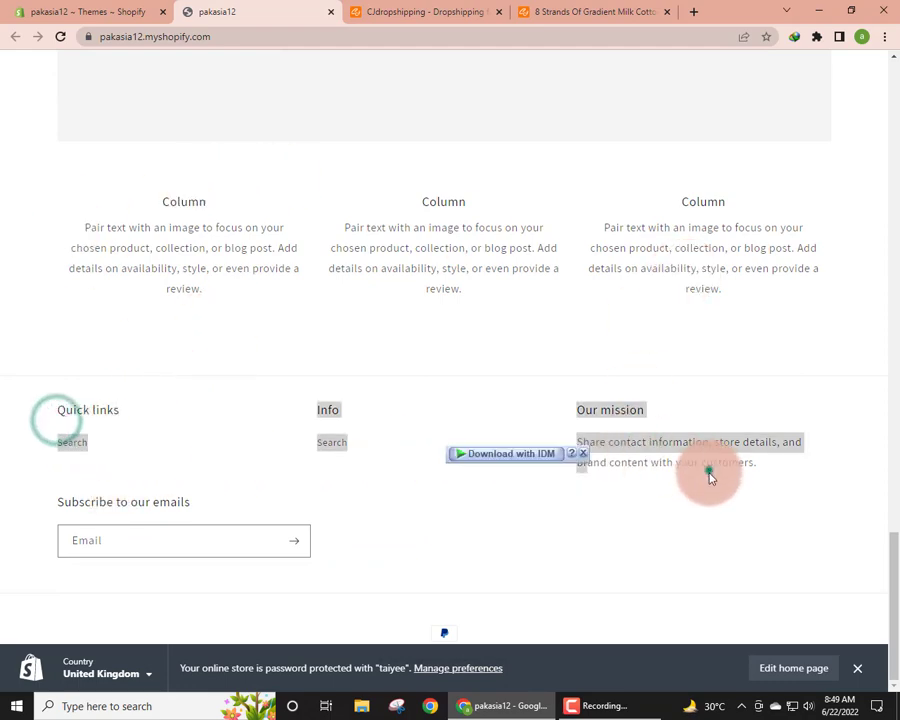
left_click(709, 470)
left_click_drag(896, 573, 892, 116)
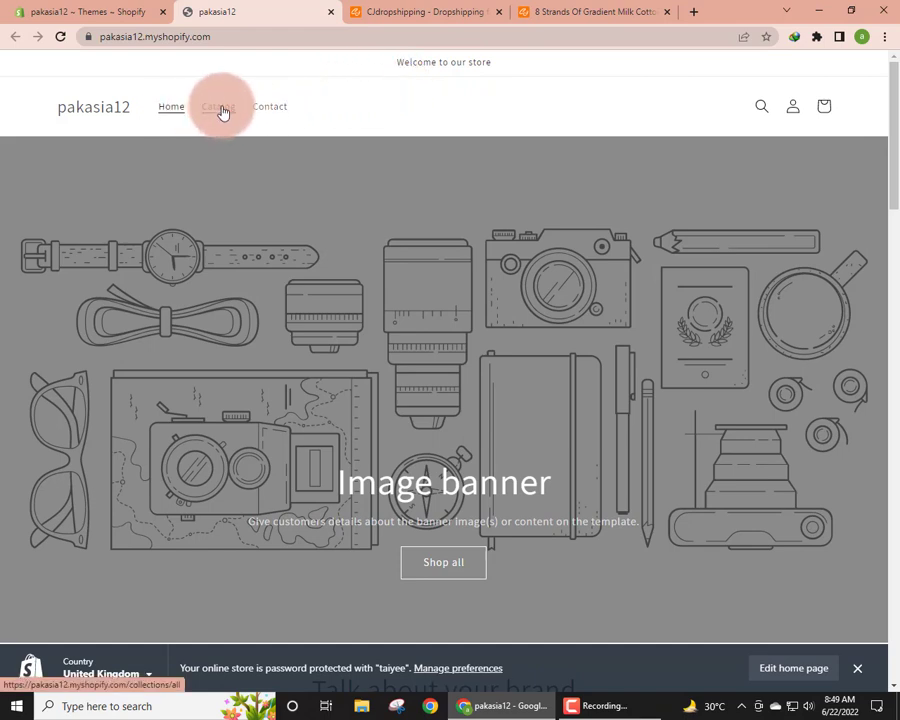
- Examine the storefront's image banner text, brand section and featured products, and close the storefront to return to the theme settings
scroll(343, 363, "down", 2)
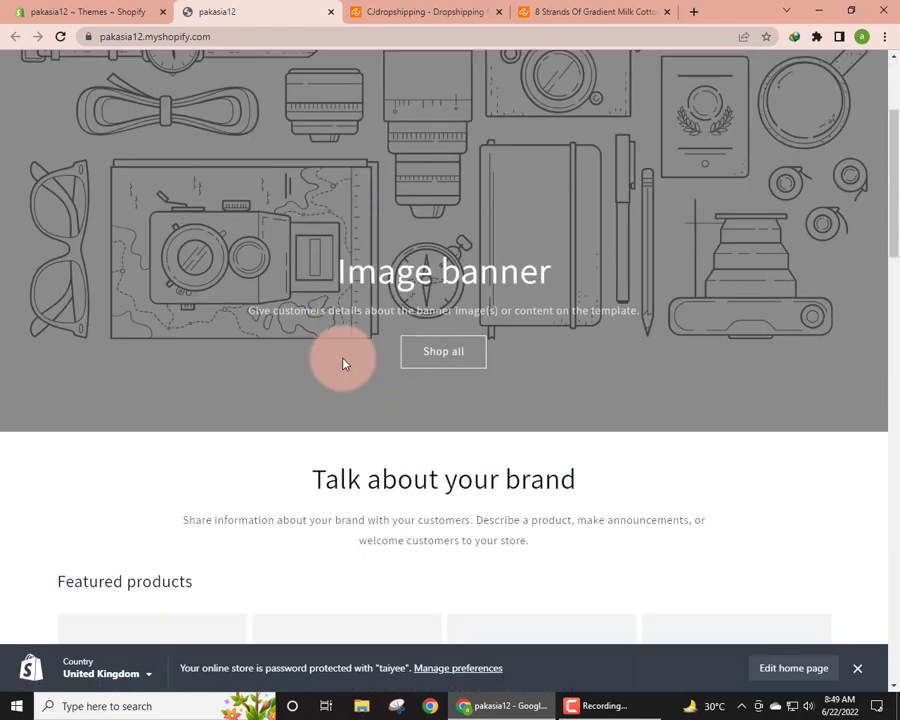
left_click_drag(338, 275, 598, 279)
left_click_drag(245, 316, 683, 331)
left_click(580, 392)
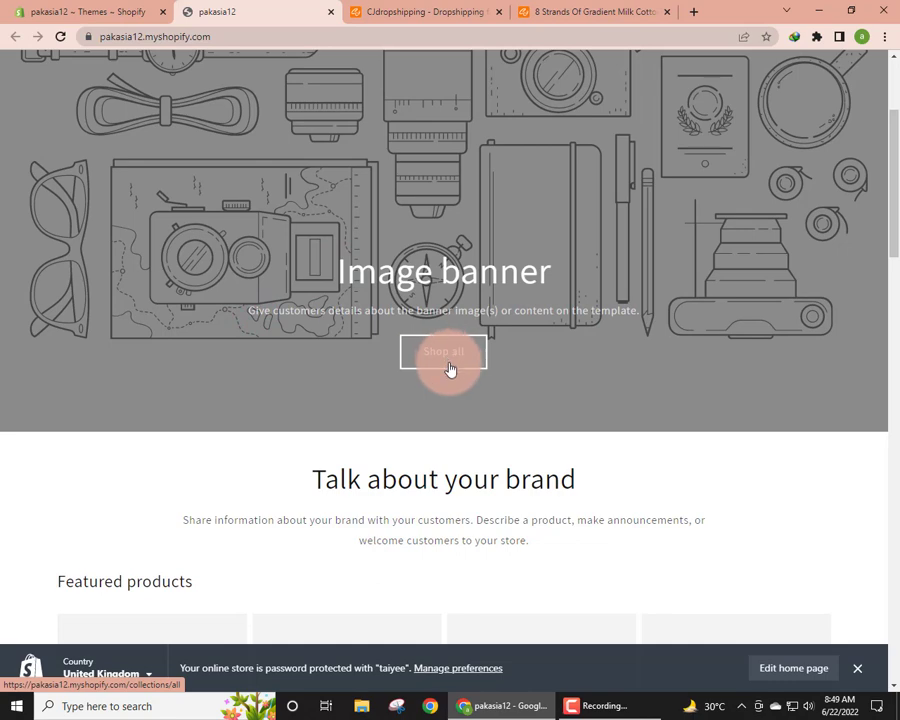
scroll(426, 442, "down", 2)
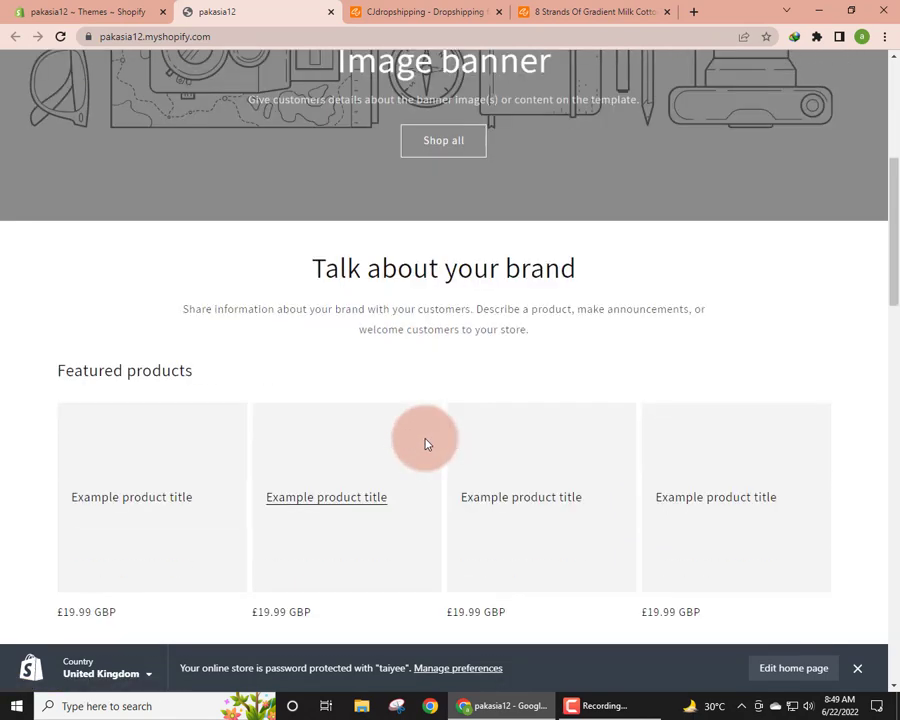
scroll(425, 444, "down", 1)
left_click(152, 10)
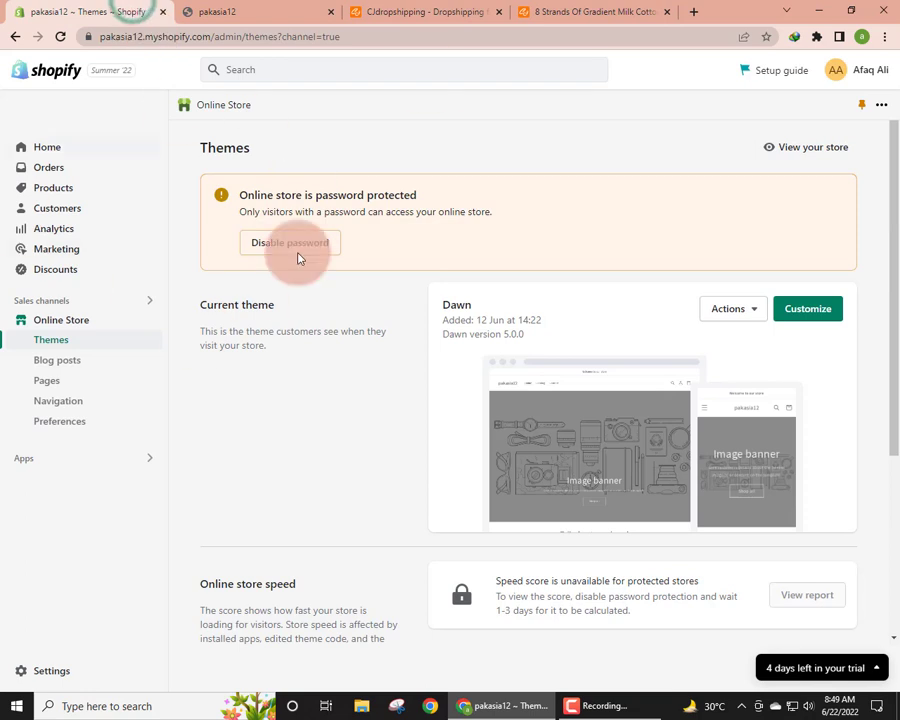
left_click(331, 11)
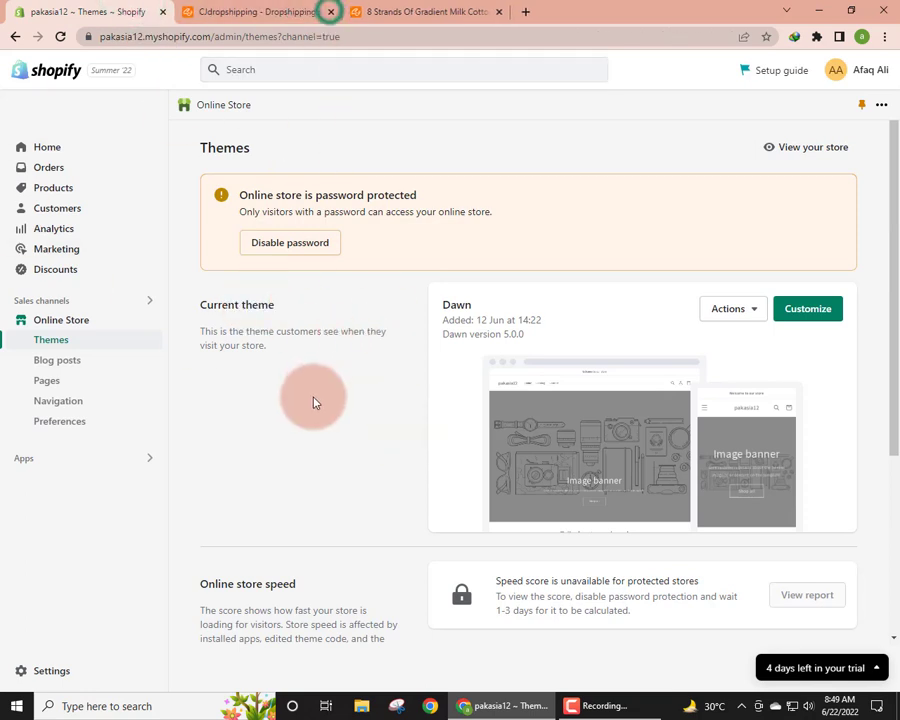
- Check the current Dawn theme's details and browse Shopify's free themes
scroll(487, 358, "down", 1)
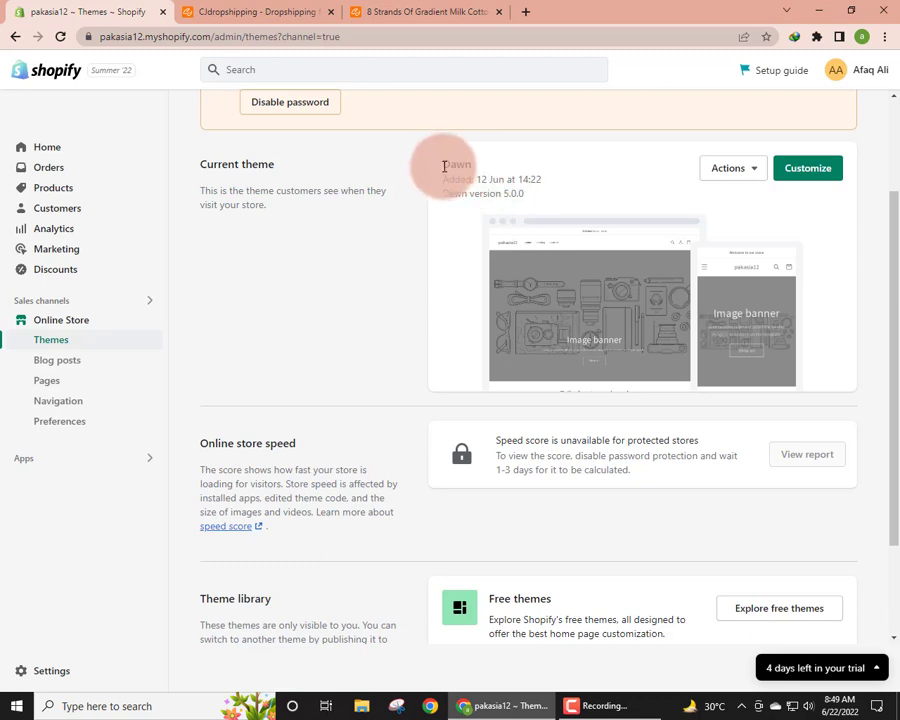
left_click_drag(444, 163, 566, 213)
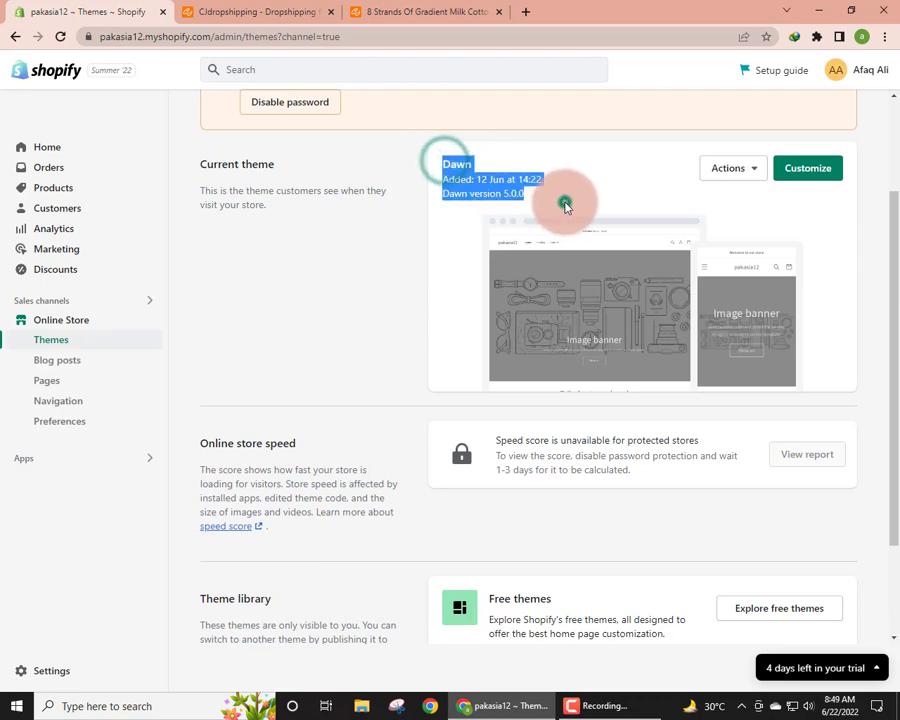
left_click(566, 203)
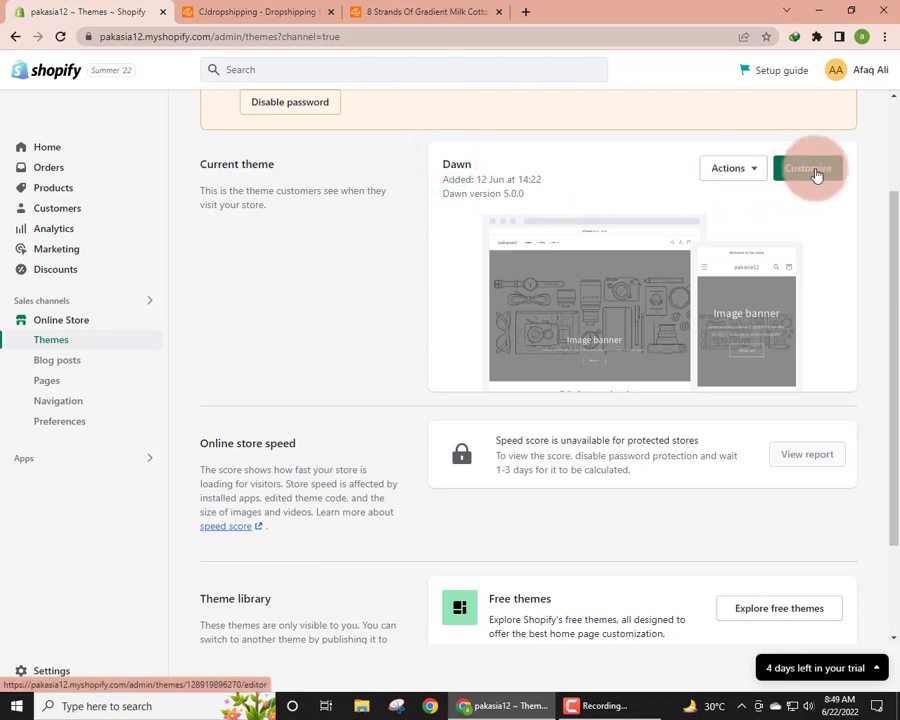
scroll(884, 450, "down", 2)
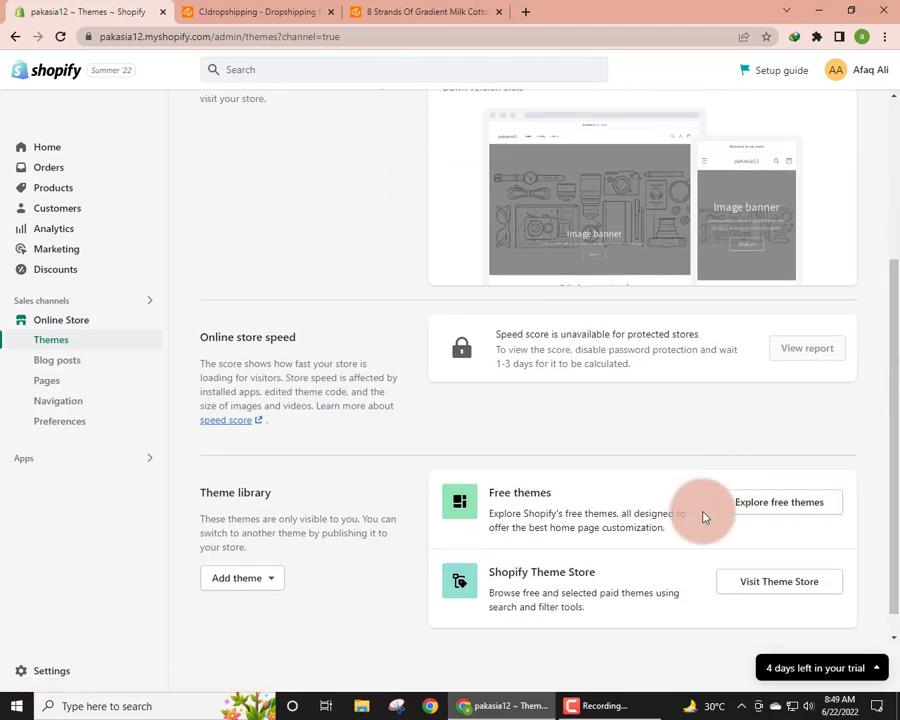
left_click(762, 512)
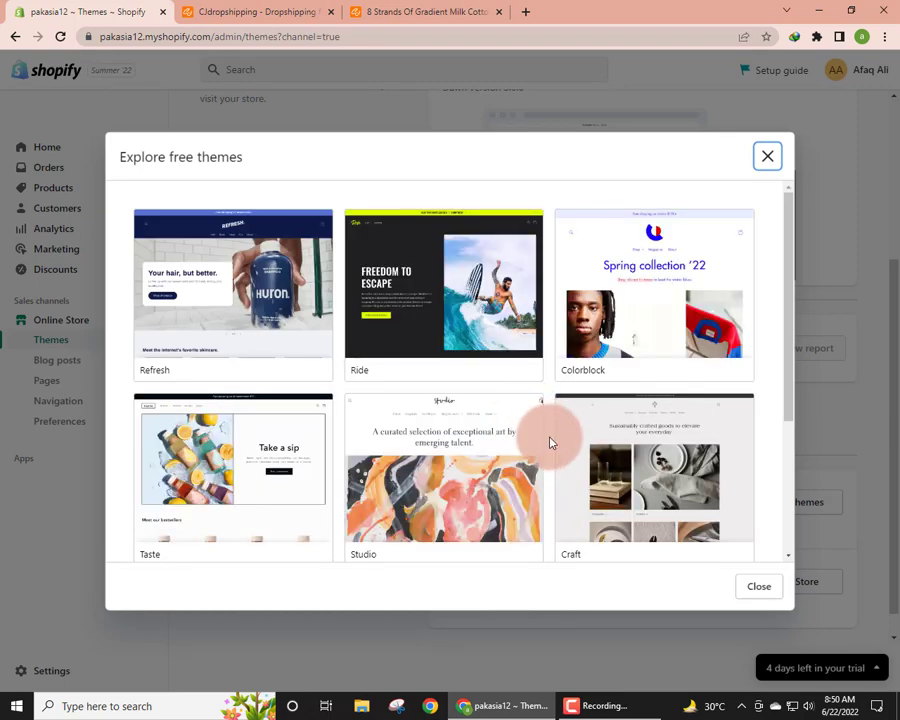
scroll(550, 435, "down", 5)
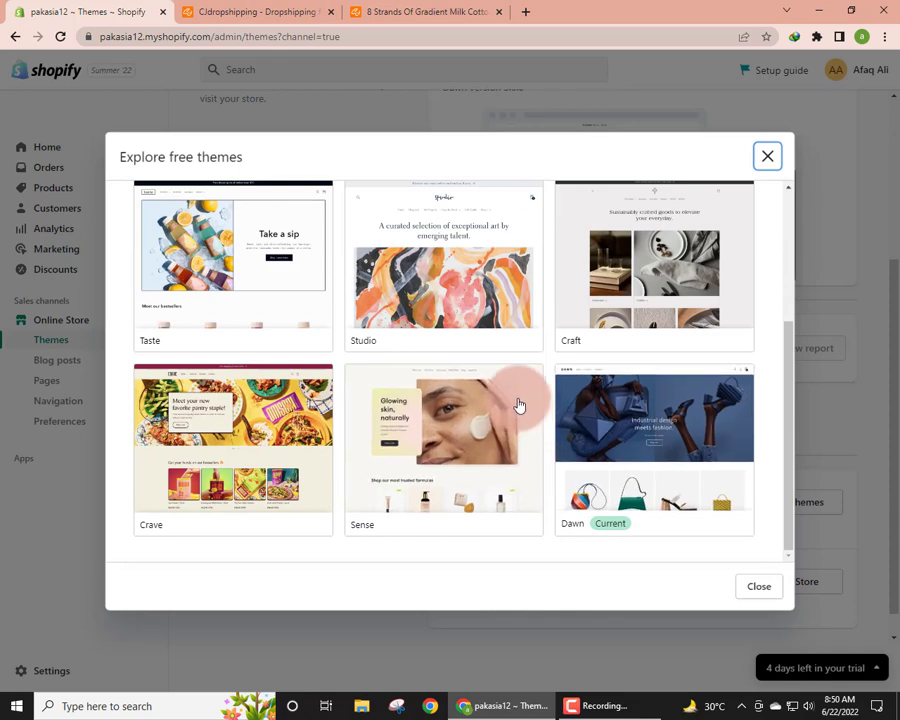
scroll(516, 410, "up", 3)
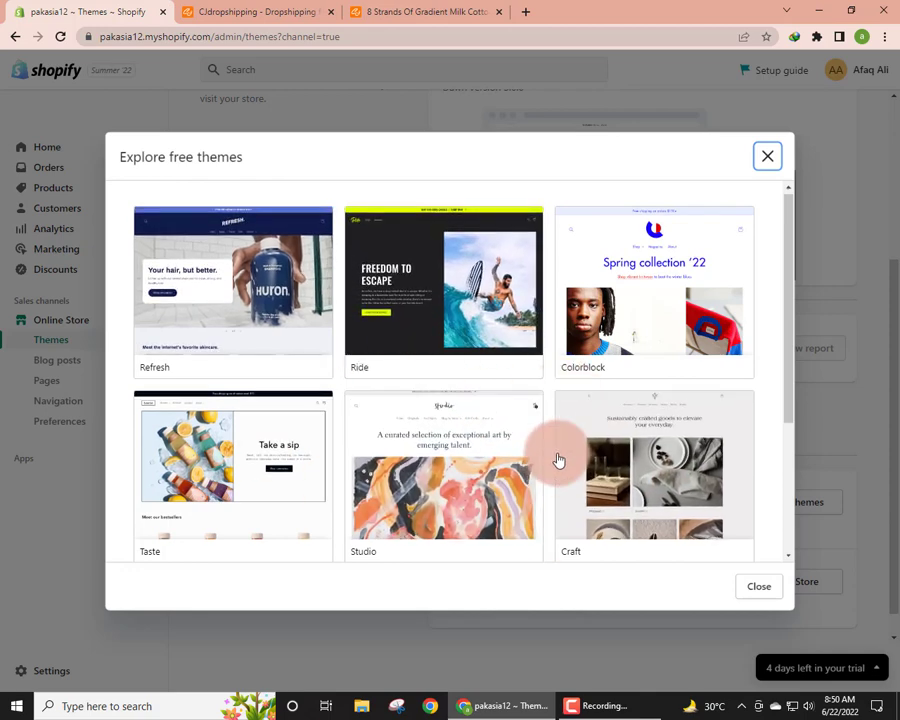
- Look through the remaining free themes, close their list and read the Shopify Theme Store description in the theme library
scroll(556, 460, "down", 2)
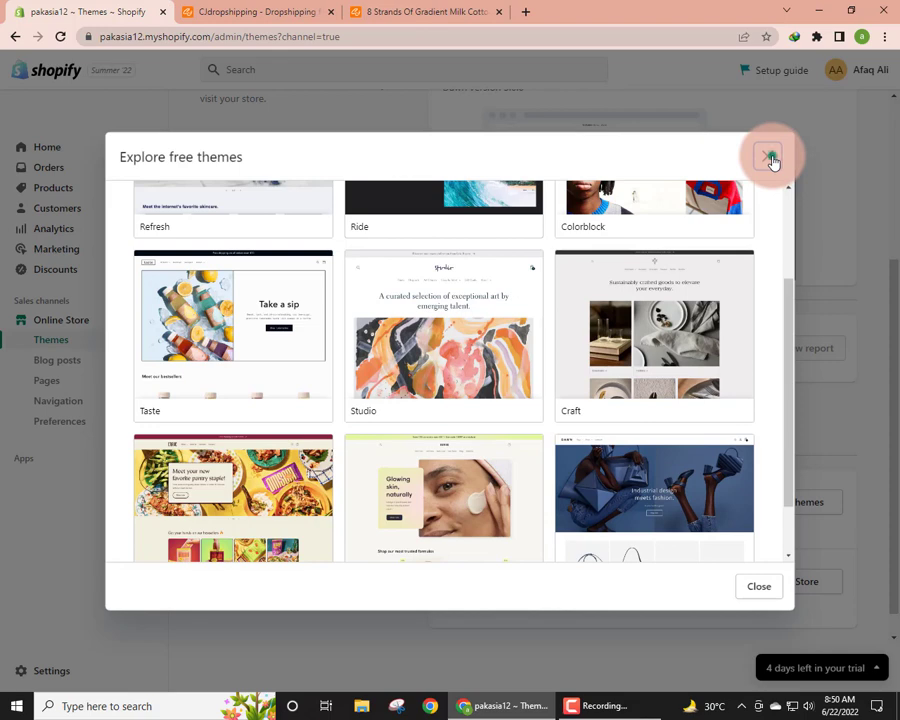
left_click(772, 160)
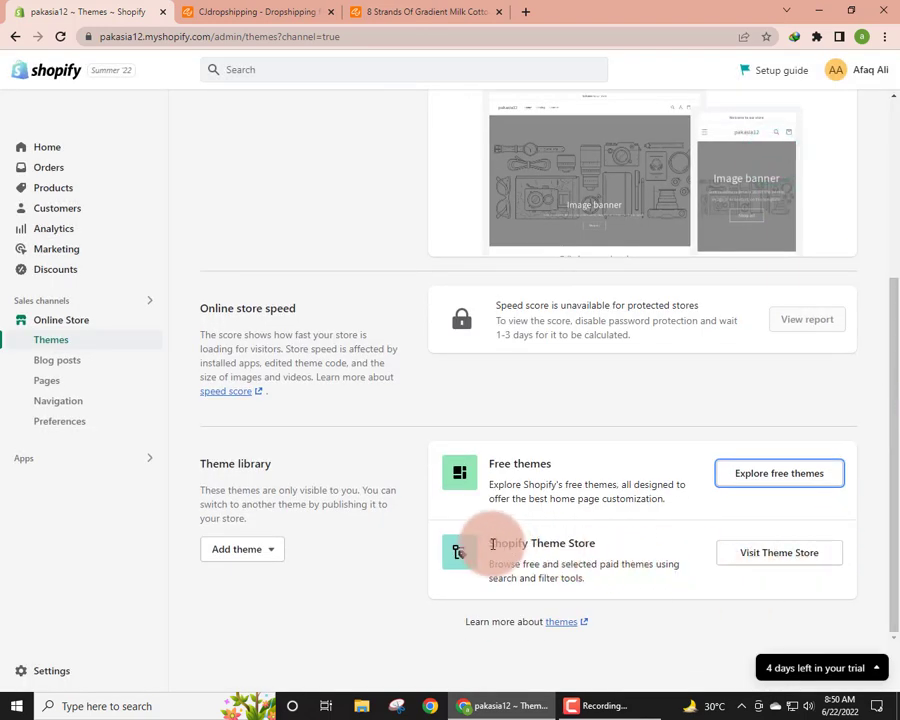
left_click_drag(492, 544, 580, 580)
left_click(588, 580)
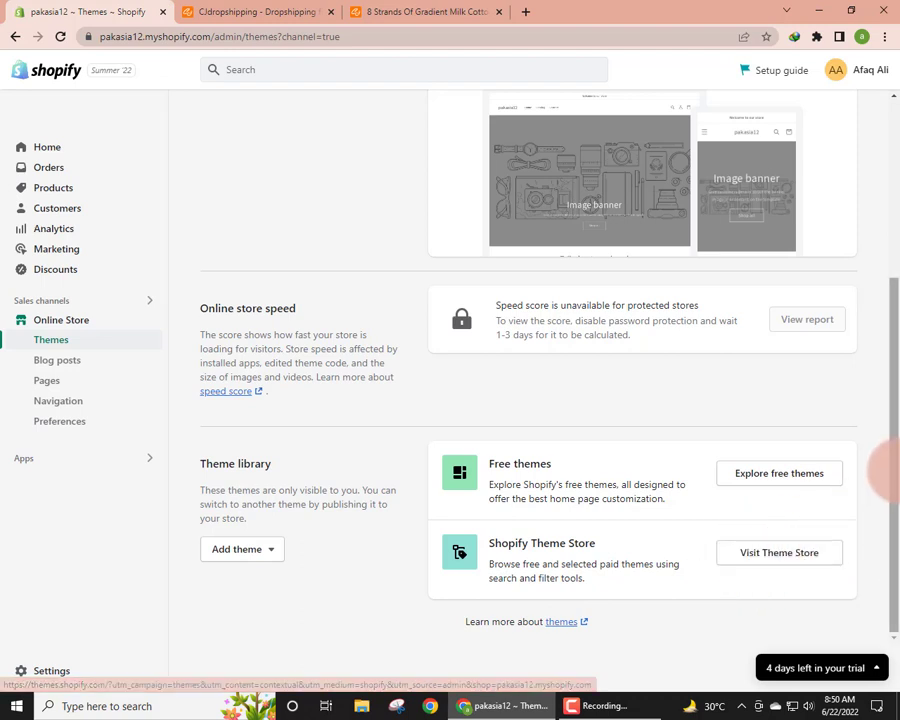
- Reopen Shopify's free themes and compare the available theme previews
left_click(762, 479)
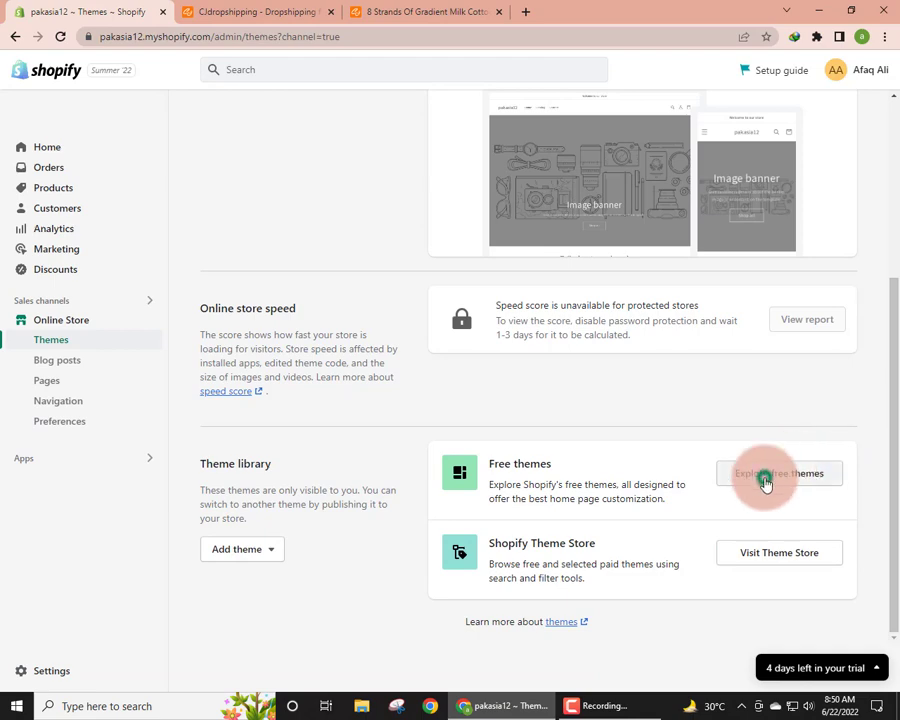
scroll(537, 440, "down", 3)
scroll(540, 450, "up", 3)
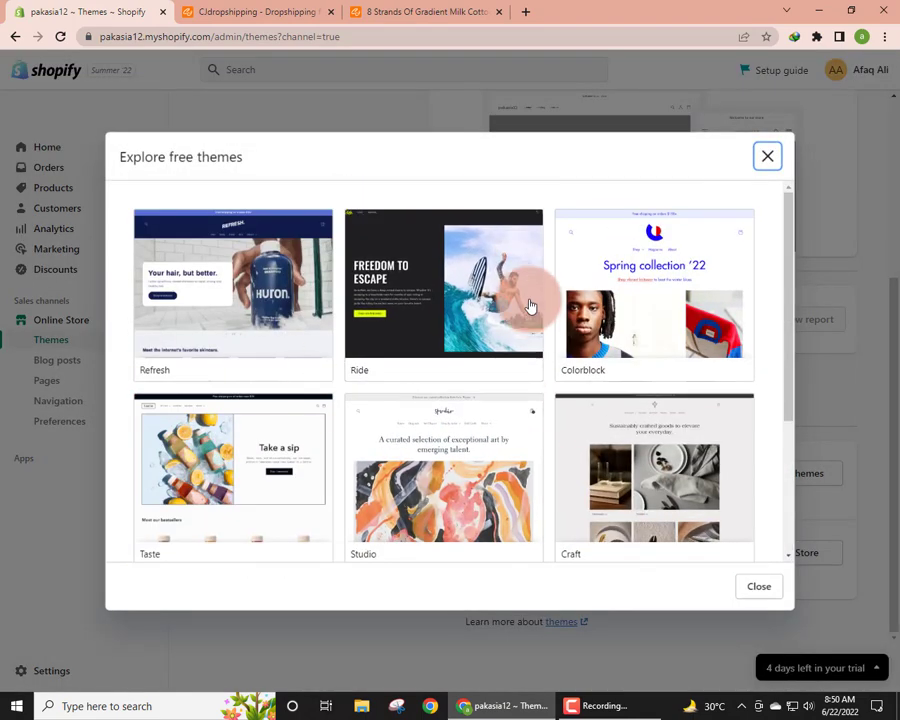
scroll(537, 356, "down", 3)
scroll(665, 437, "up", 3)
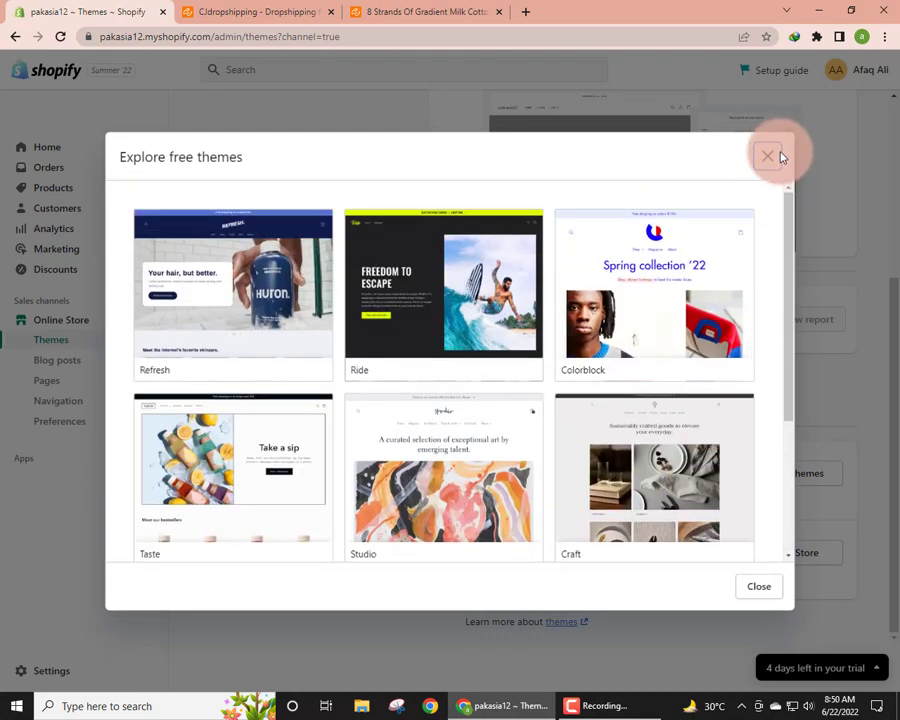